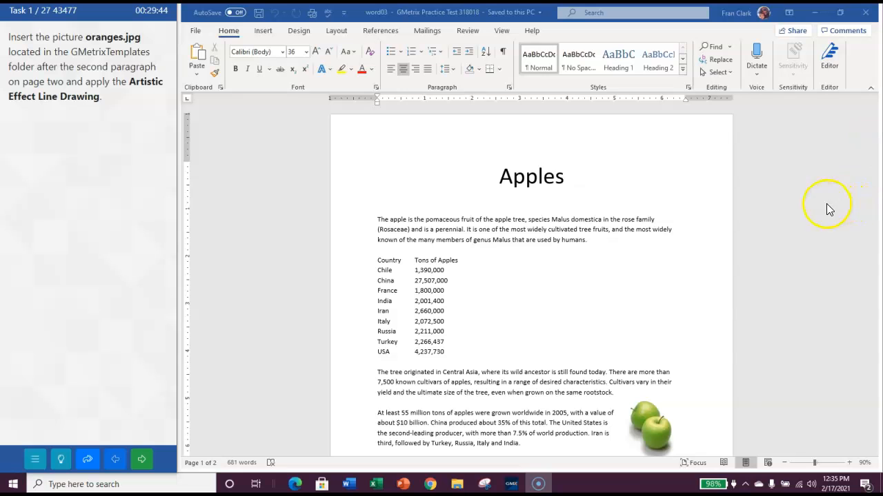
Step: Insert the picture oranges.jpg from the GMetrixTemplates folder in the blank line below the opening quote paragraph on page two
left_click(830, 186)
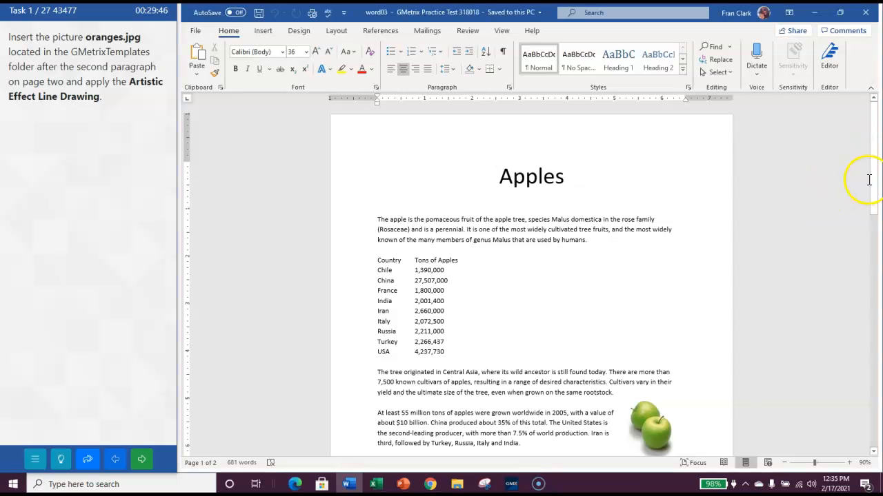
left_click_drag(875, 185, 875, 335)
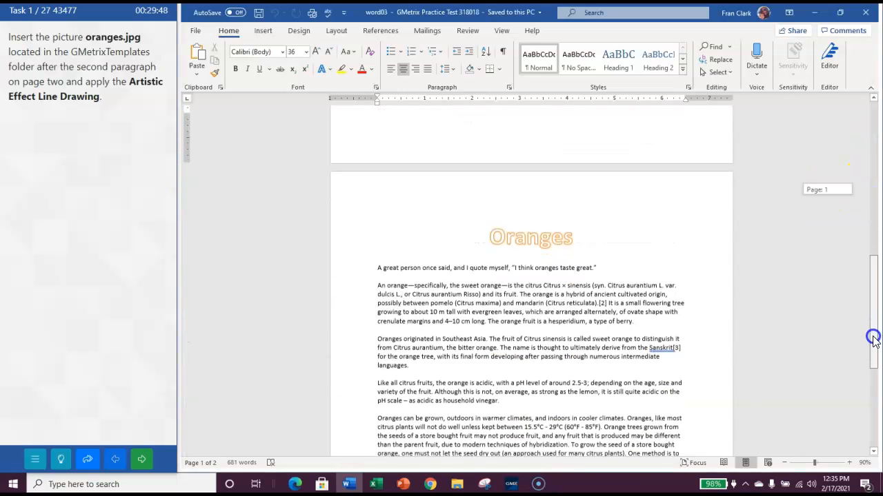
left_click(387, 275)
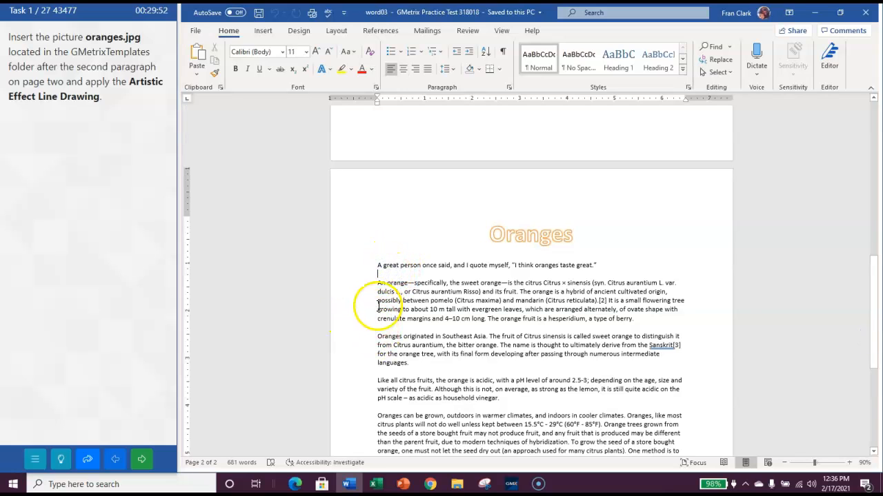
left_click(263, 31)
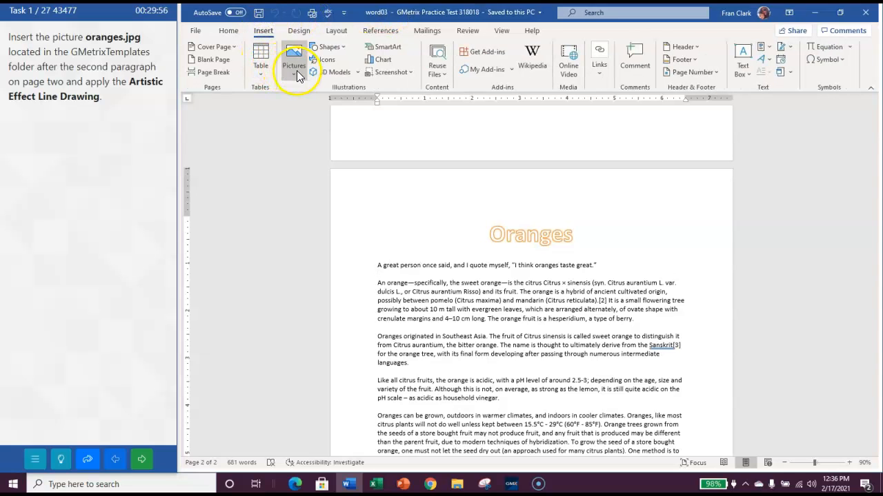
left_click(296, 70)
left_click(303, 106)
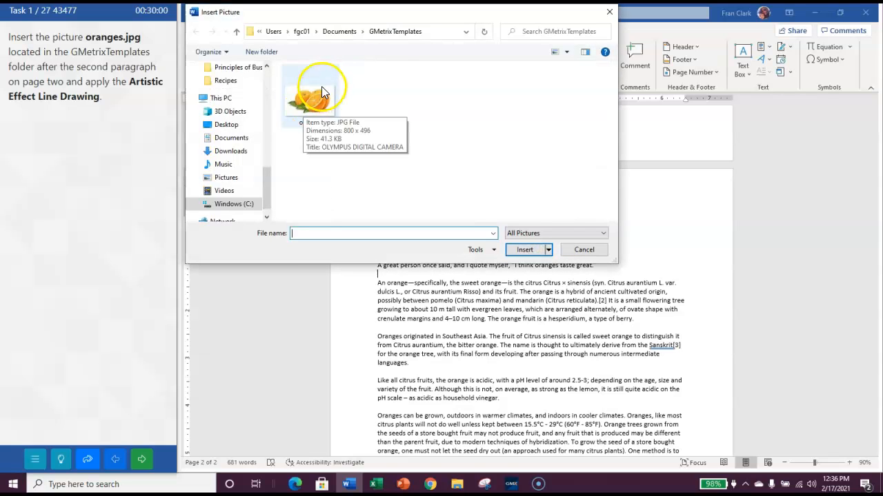
double_click(308, 110)
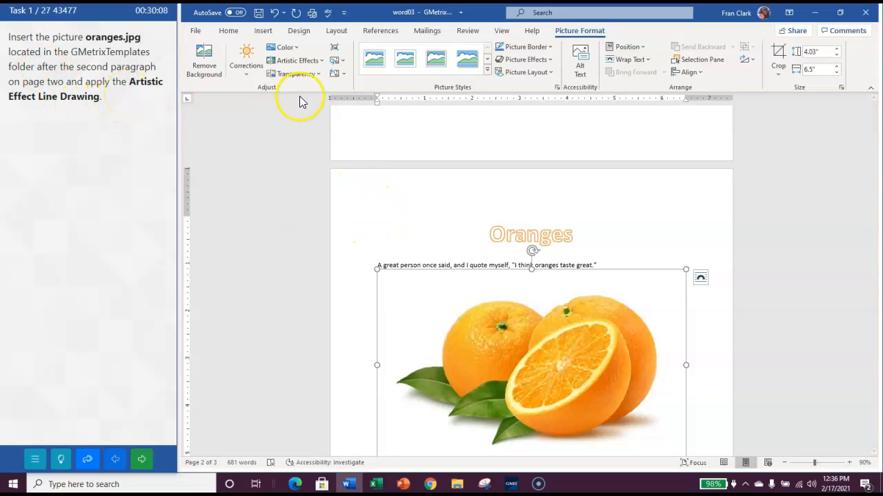
Step: Apply the Line Drawing artistic effect to the oranges picture, submit Task 1 for grading and continue to the following task
left_click(579, 32)
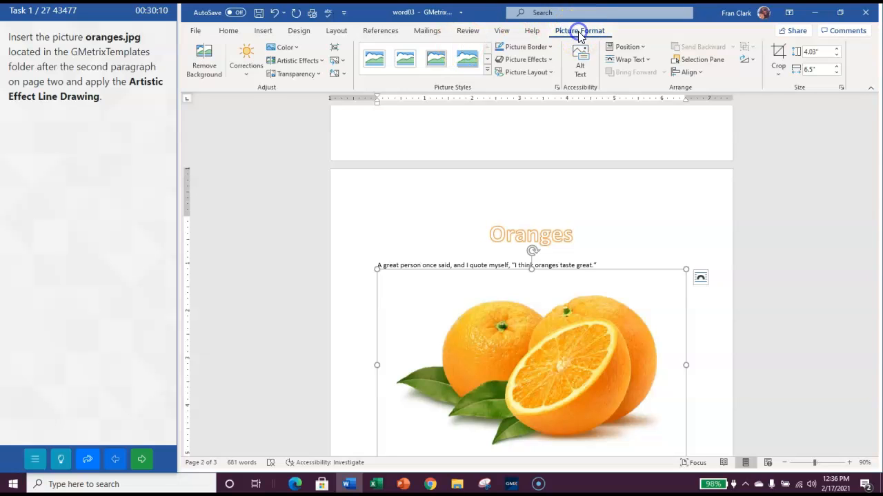
left_click(318, 67)
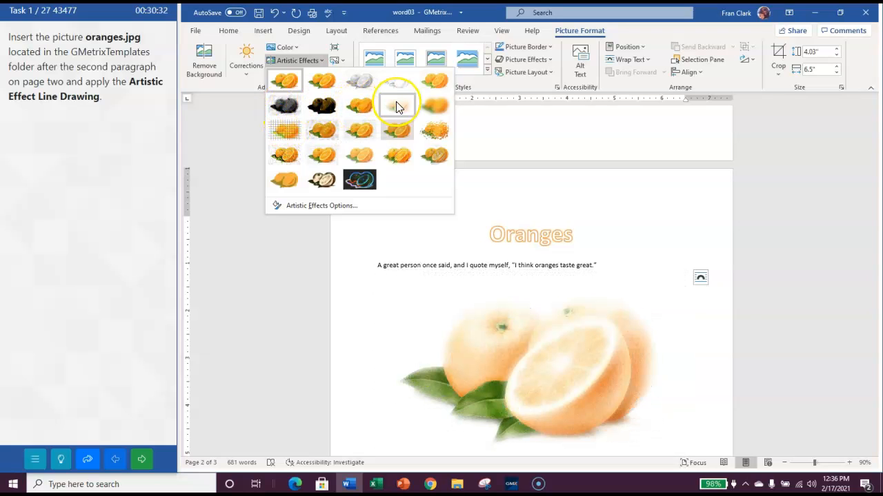
left_click(434, 83)
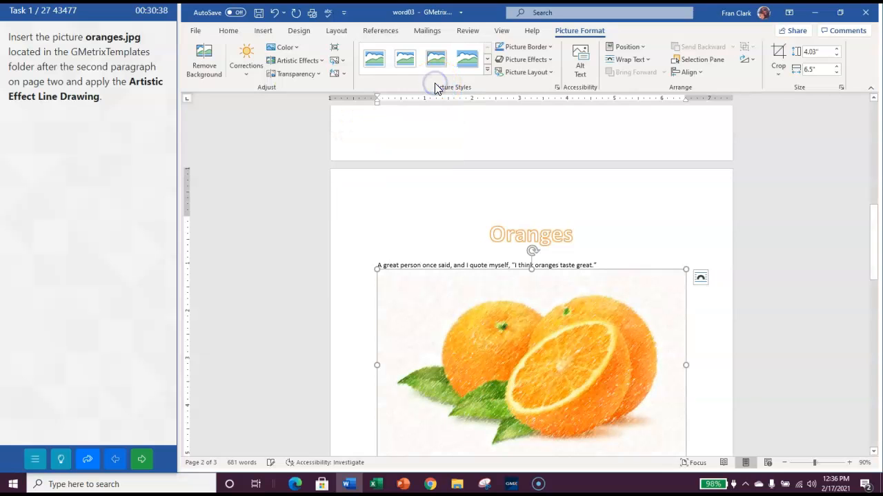
left_click(140, 460)
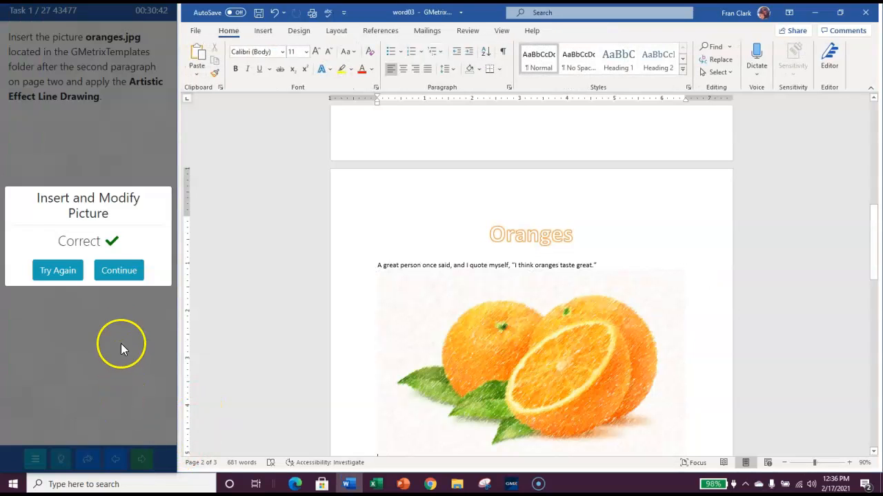
left_click(122, 271)
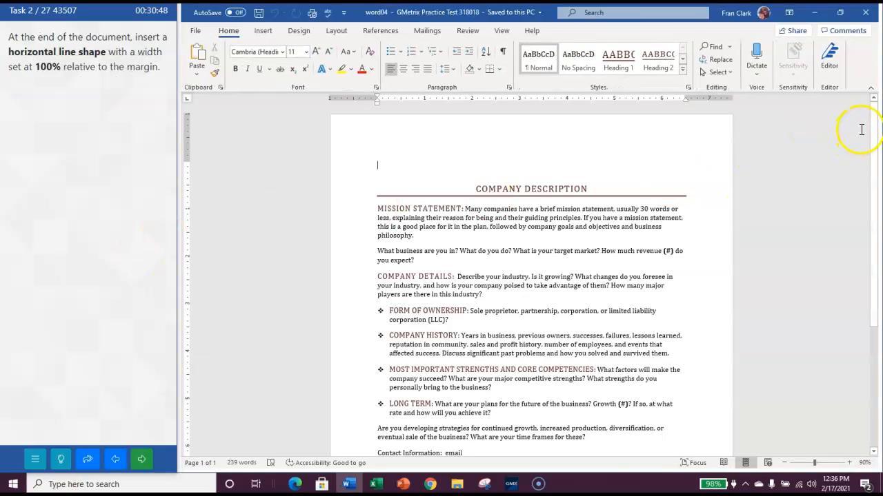
Step: Draw a nearly horizontal line shape about 6.43" wide below the Contact Information line at the end of the document
left_click_drag(871, 135, 866, 339)
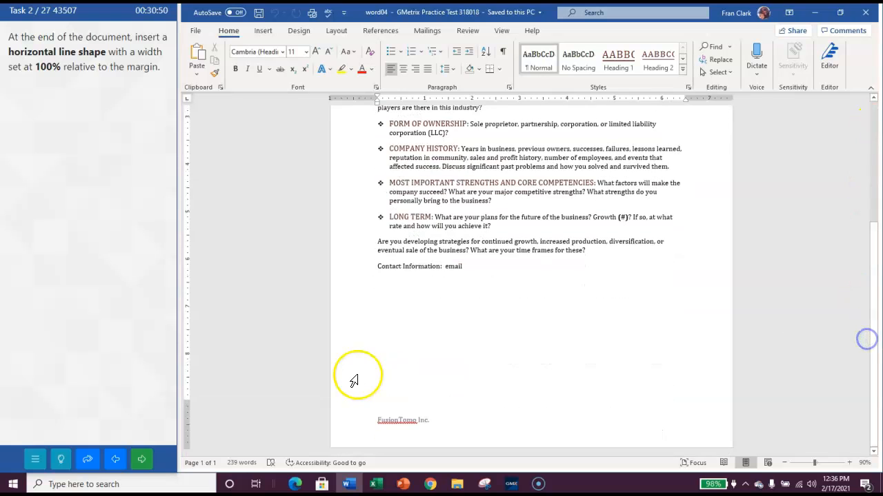
left_click(414, 282)
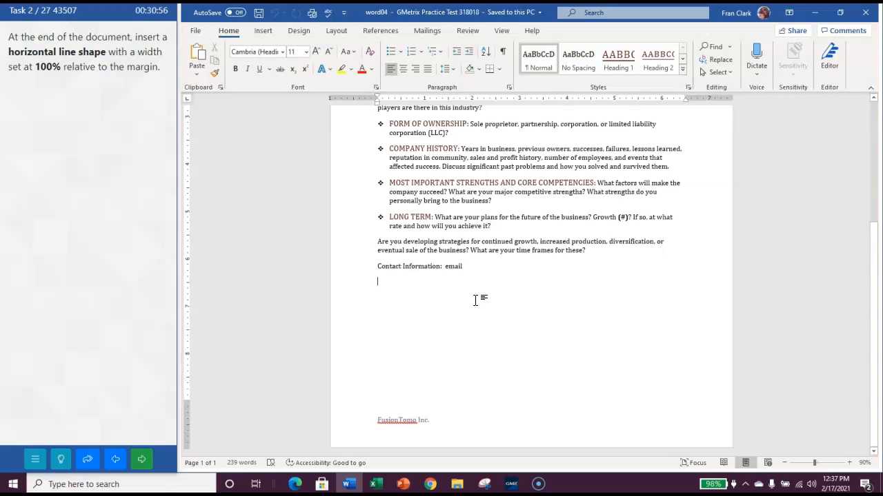
left_click(263, 35)
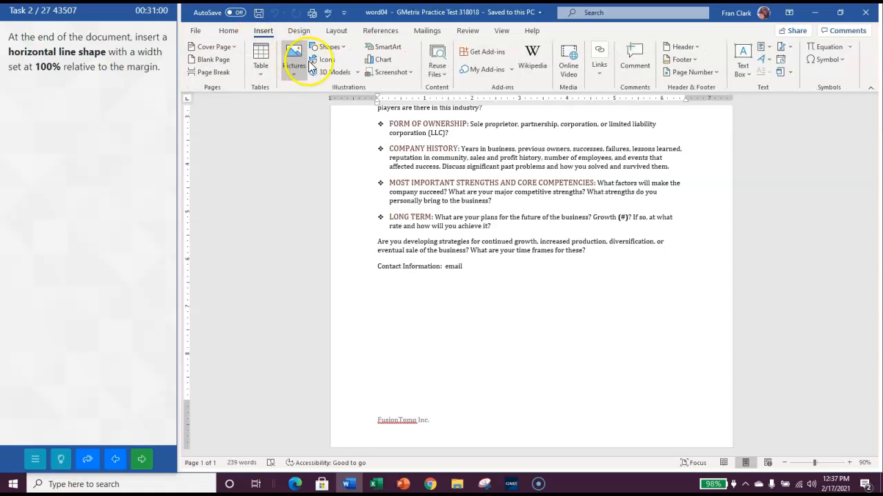
left_click(331, 50)
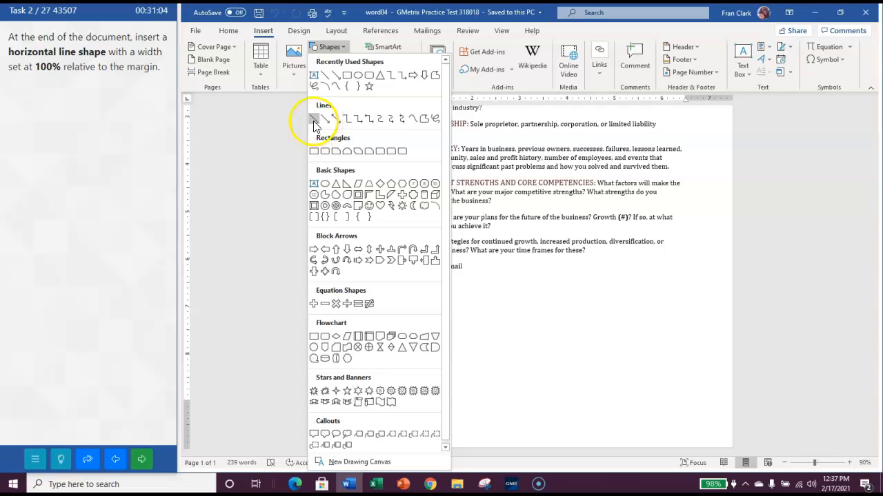
left_click(313, 118)
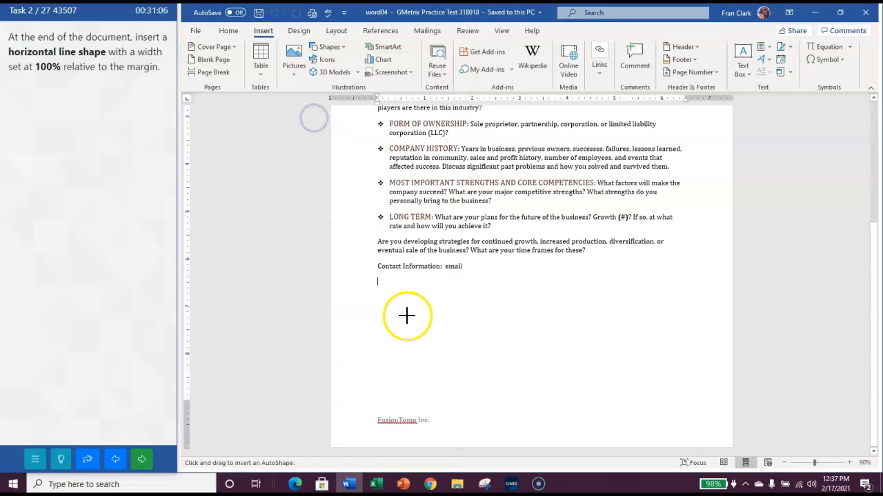
left_click_drag(373, 298, 678, 286)
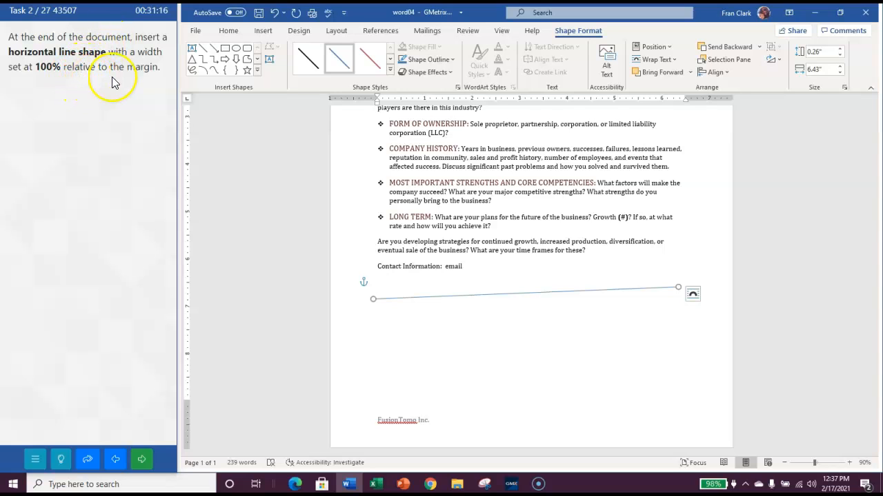
Step: Set the line's width to 100% relative to the margin, submit Task 2 for grading and continue
left_click(844, 89)
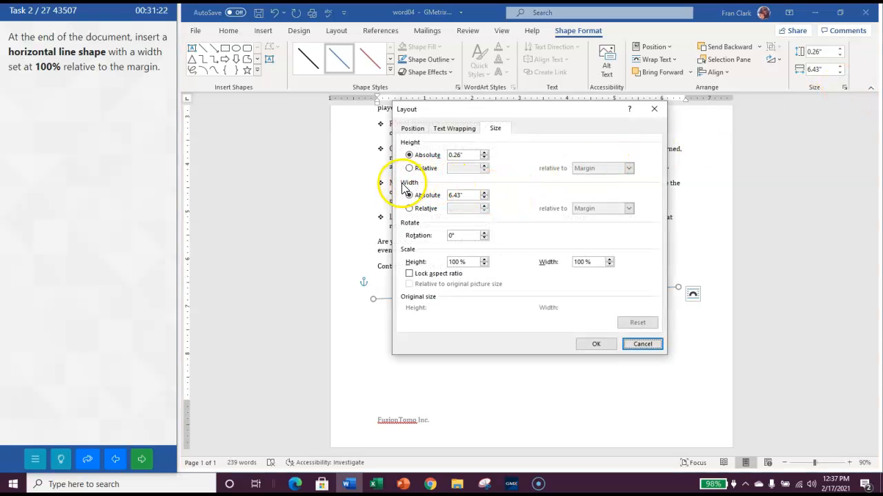
left_click(408, 209)
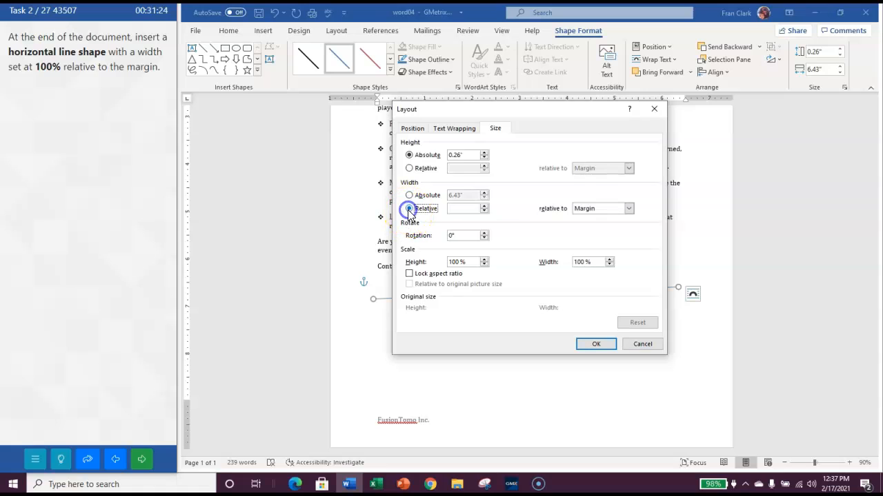
left_click(476, 209)
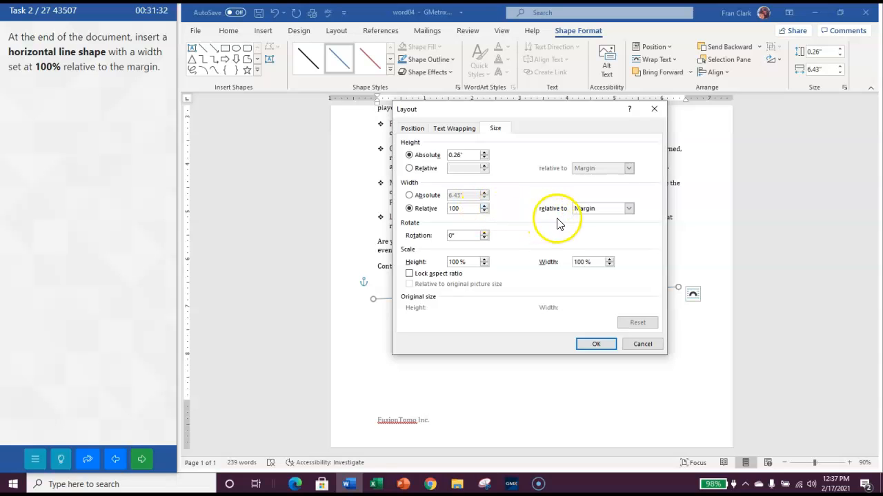
left_click(593, 344)
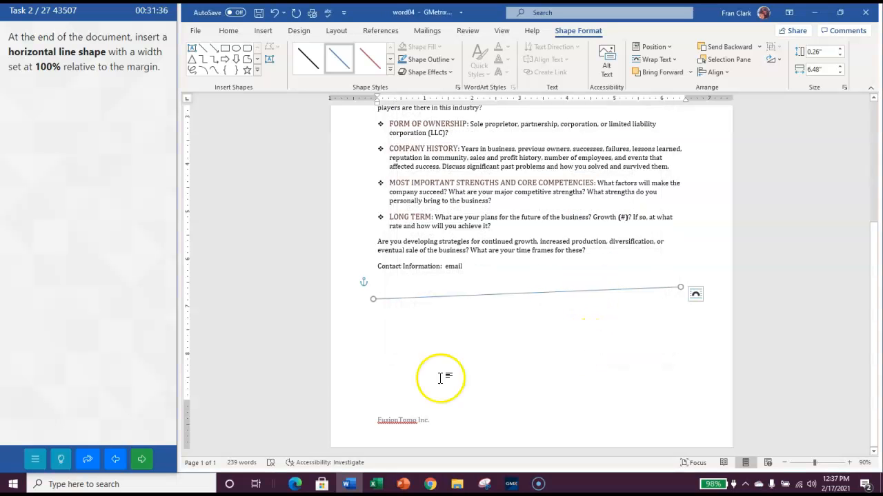
left_click(141, 460)
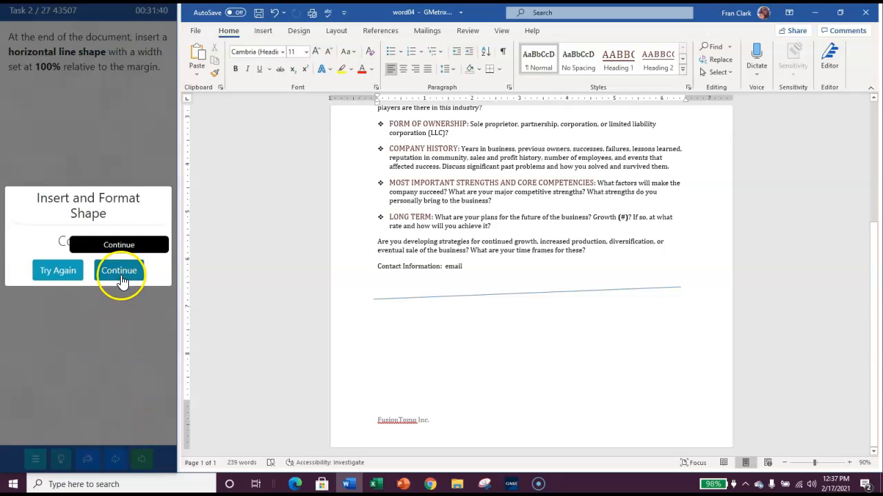
left_click(121, 277)
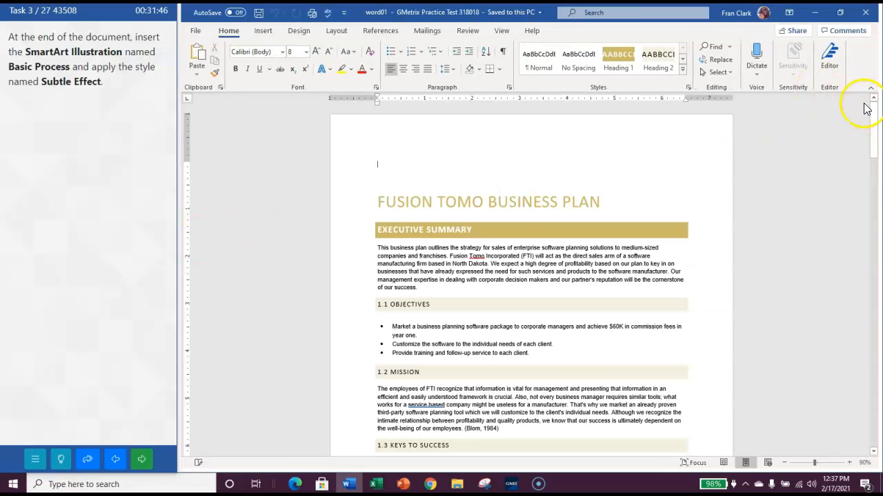
Step: Insert a Basic Process SmartArt graphic below the Business Participants section at the end of the document
left_click_drag(876, 122, 879, 428)
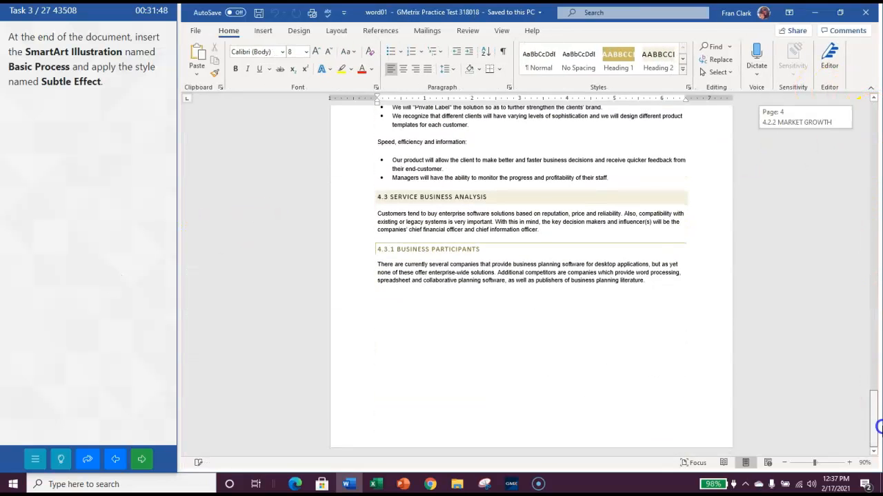
left_click(453, 329)
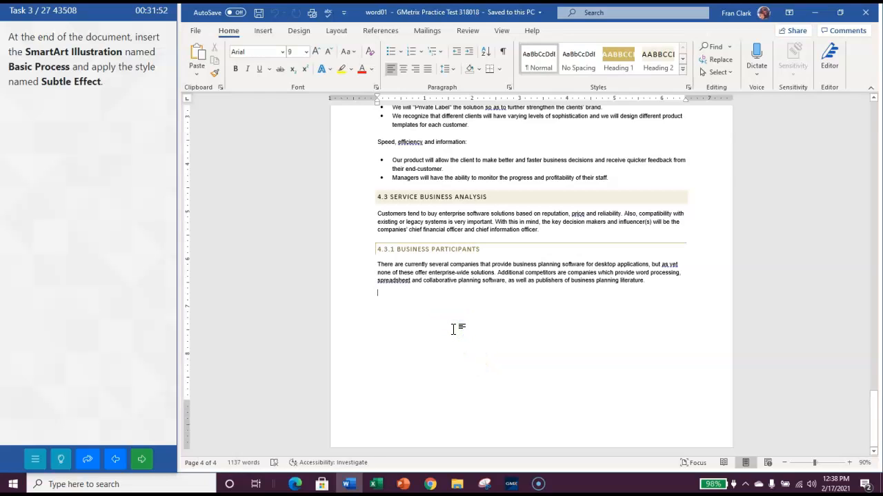
left_click(263, 30)
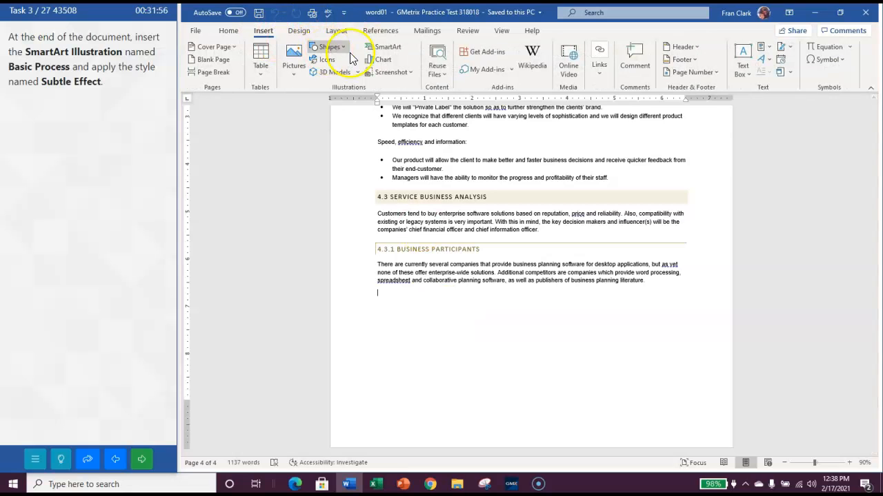
left_click(378, 52)
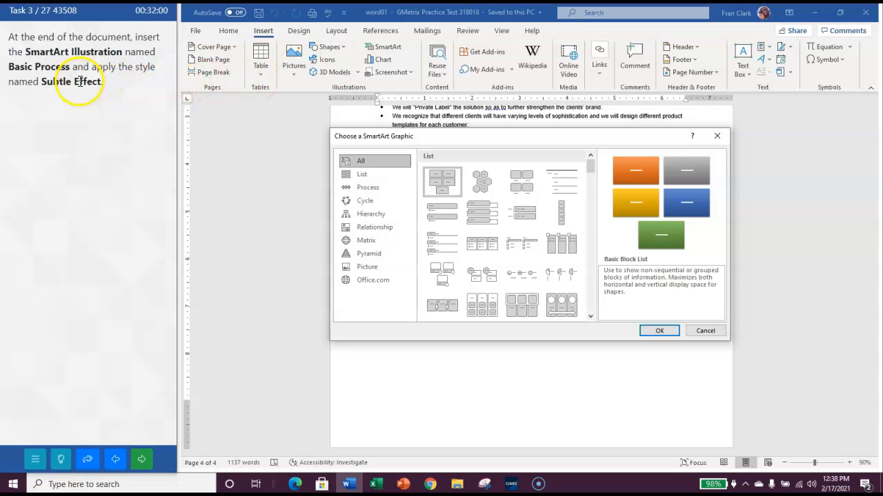
left_click(364, 189)
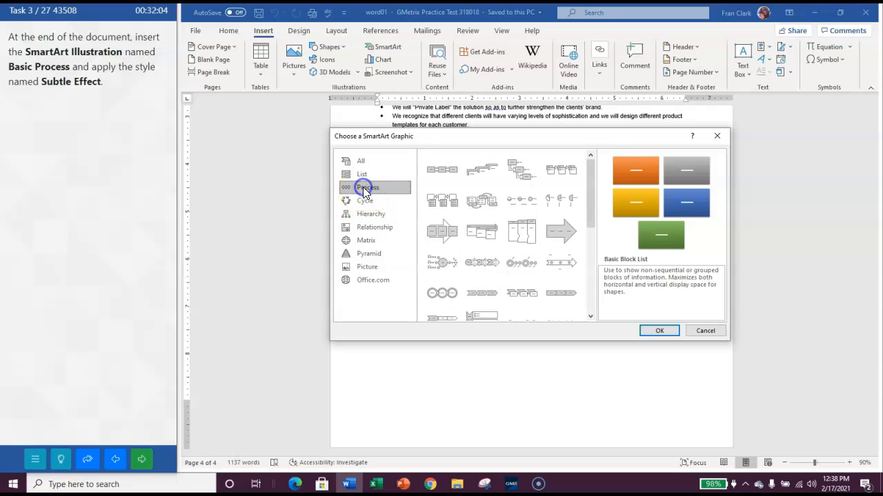
left_click(435, 173)
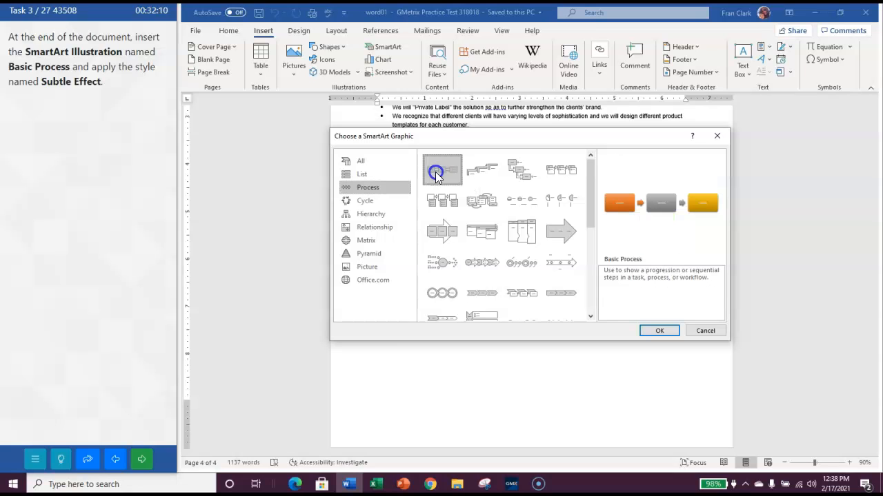
left_click(652, 332)
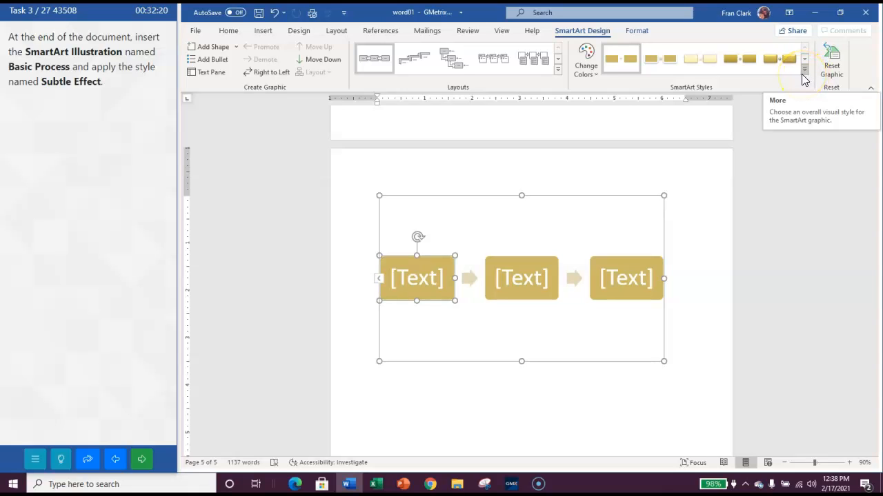
Step: Apply the Subtle Effect style to the SmartArt graphic, submit Task 3 for grading and continue
left_click(701, 57)
left_click(701, 57)
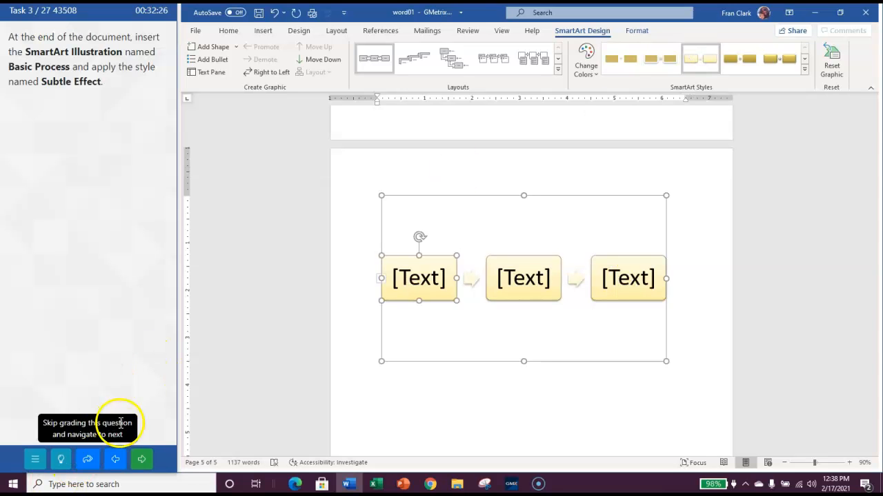
left_click(142, 460)
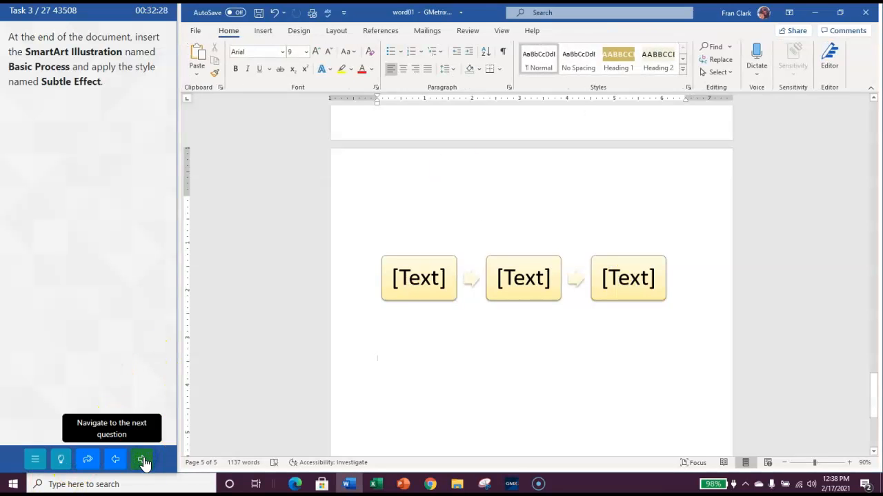
left_click(108, 273)
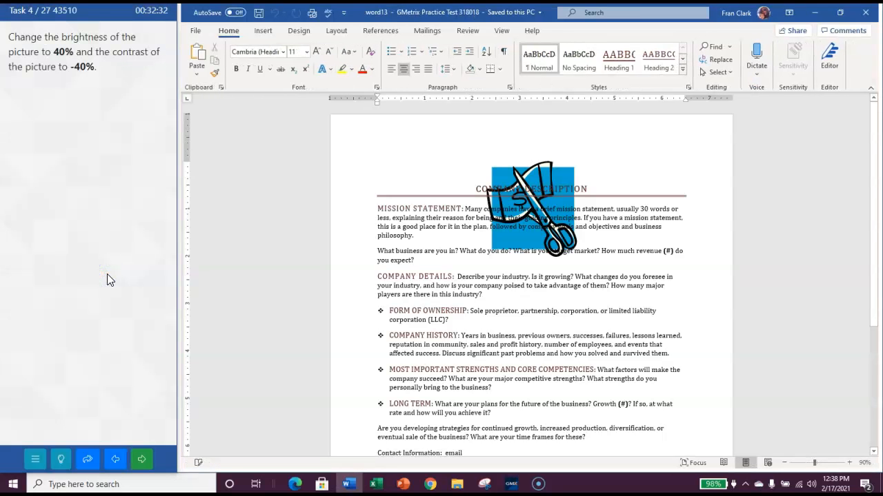
Step: Set the scissors picture's brightness to +40% and contrast to -40%, submit Task 4 for grading and continue
left_click(514, 175)
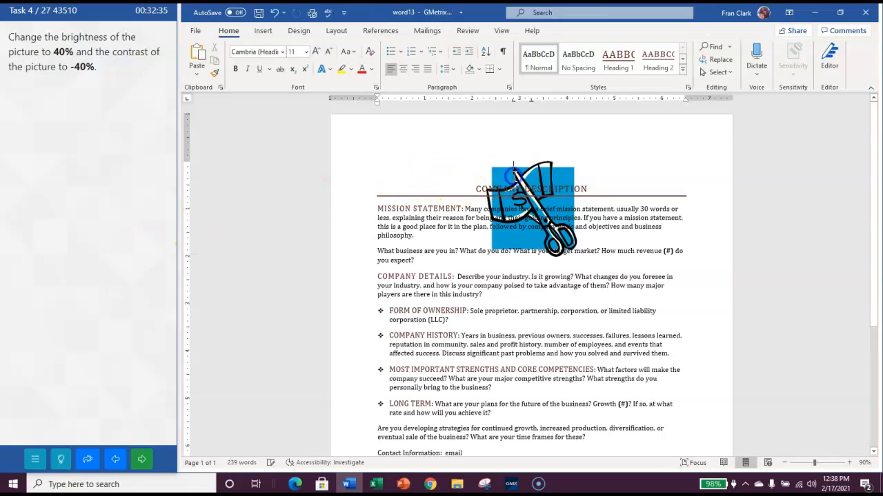
left_click(562, 171)
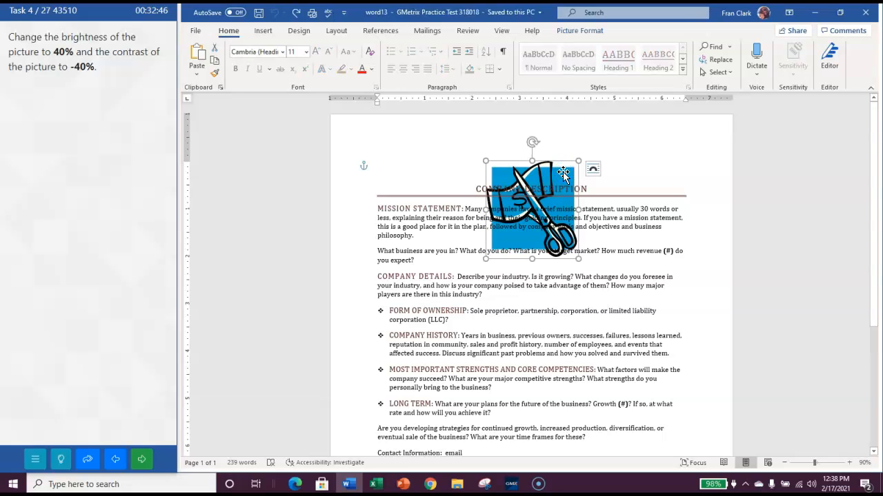
left_click(572, 32)
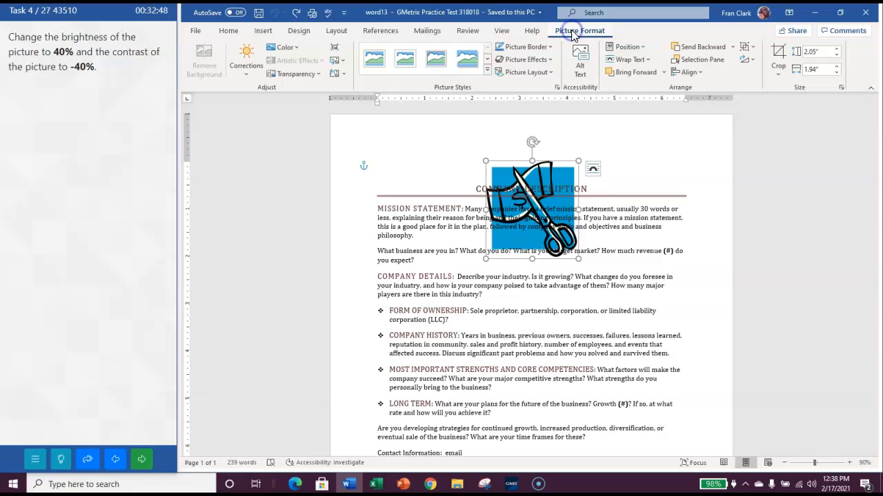
left_click(244, 73)
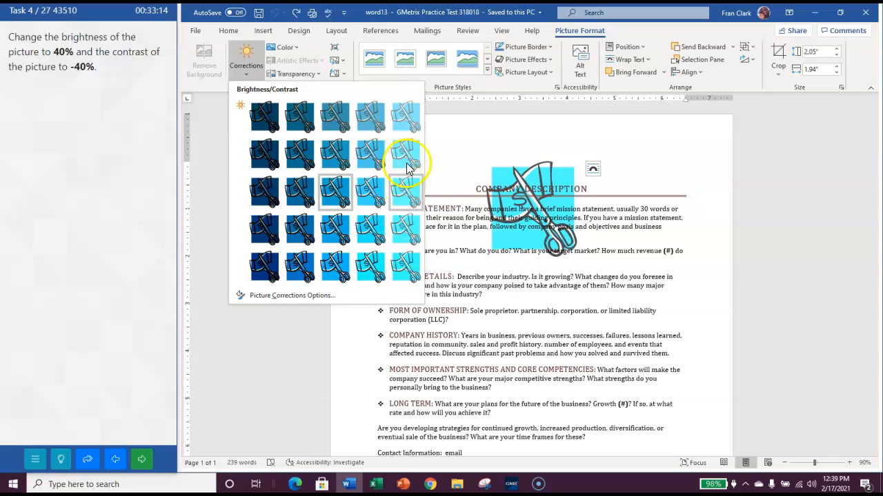
left_click(406, 115)
left_click(145, 465)
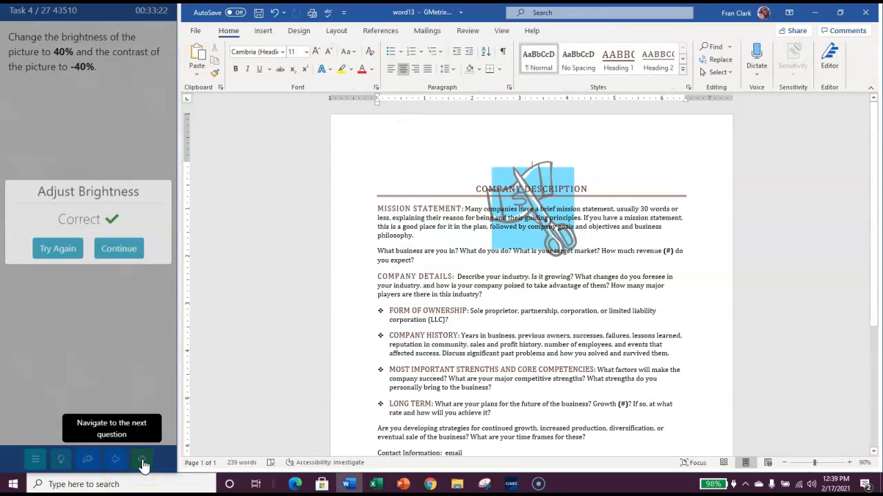
left_click(119, 267)
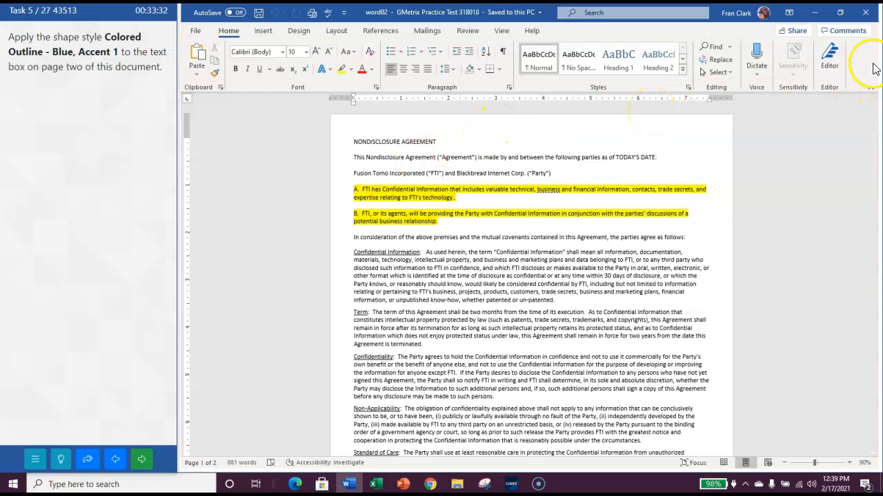
Step: Apply the Colored Outline - Blue, Accent 1 shape style to the Signed by text box on page two, submit Task 5 and continue
left_click_drag(873, 142, 875, 305)
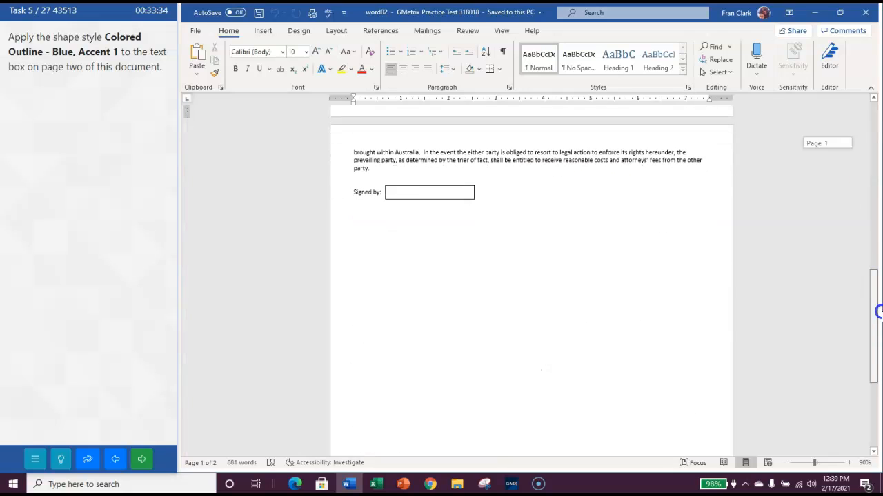
left_click(416, 187)
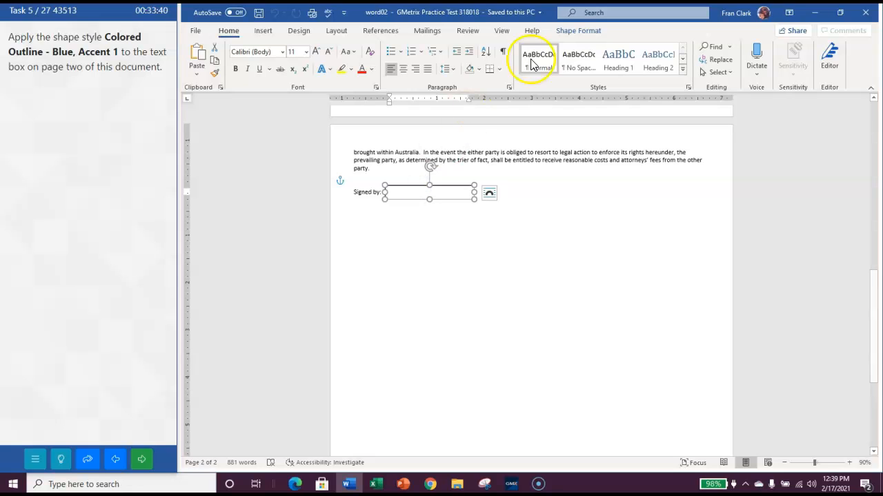
left_click(577, 31)
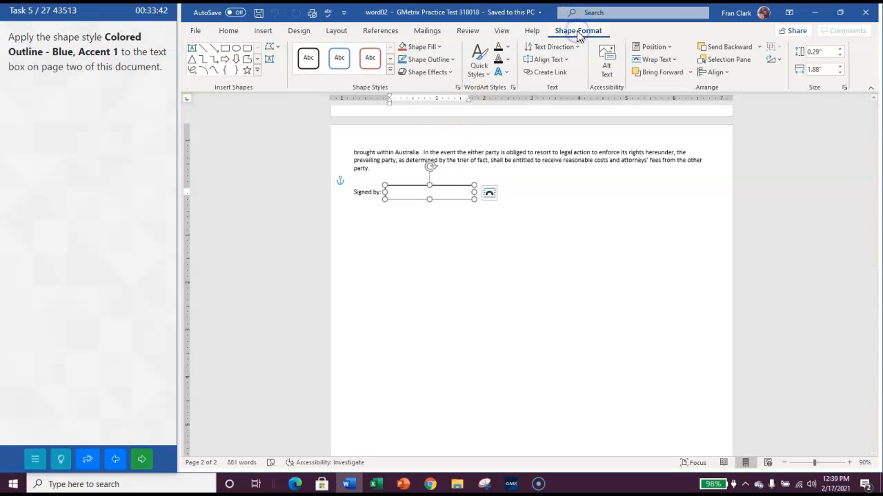
left_click(390, 70)
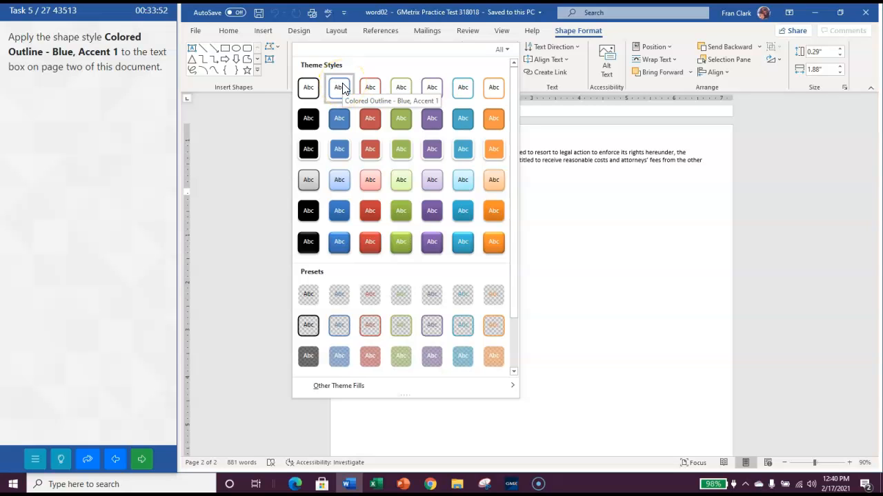
left_click(340, 87)
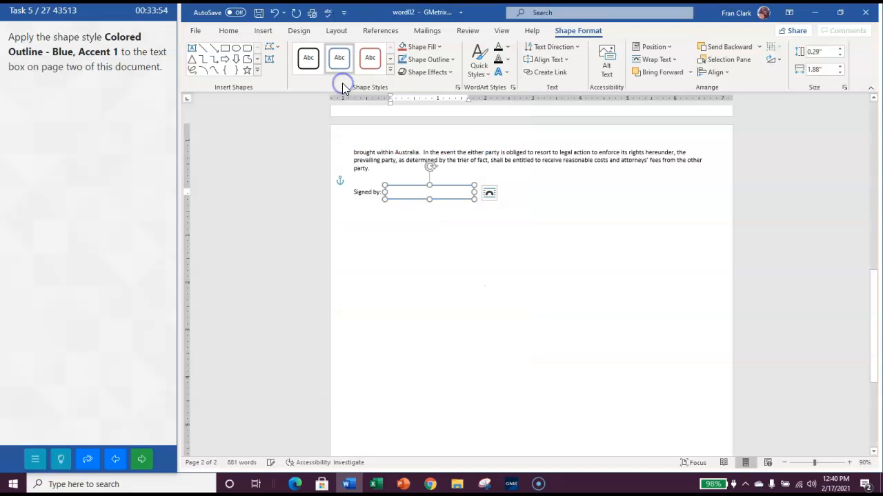
left_click(140, 462)
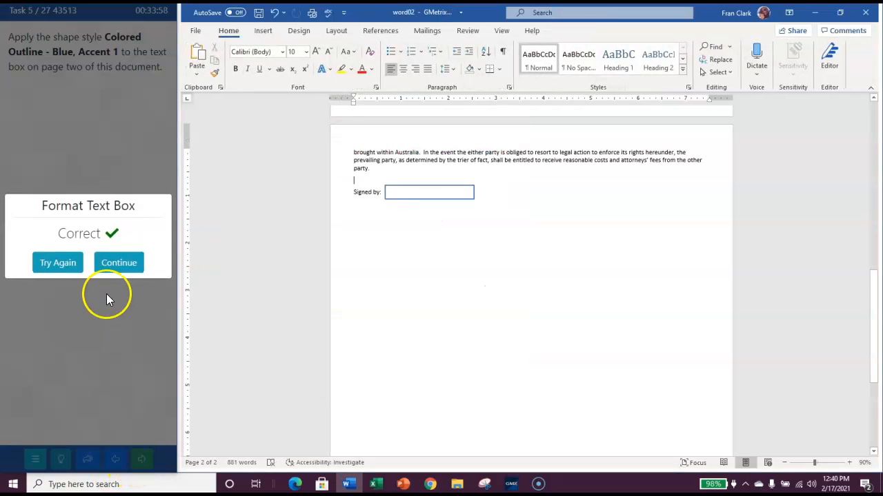
left_click(116, 266)
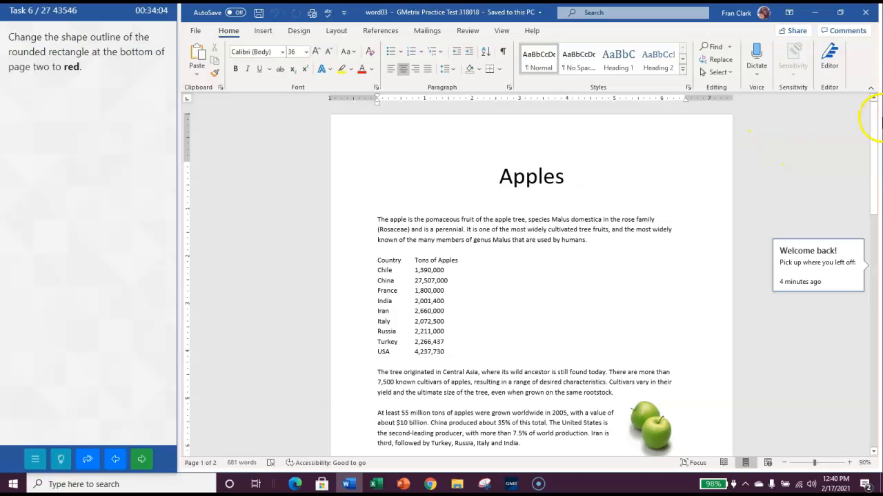
Step: Change the outline of the rounded rectangle at the bottom of page two to red, submit Task 6 for grading and continue
left_click_drag(875, 138, 873, 380)
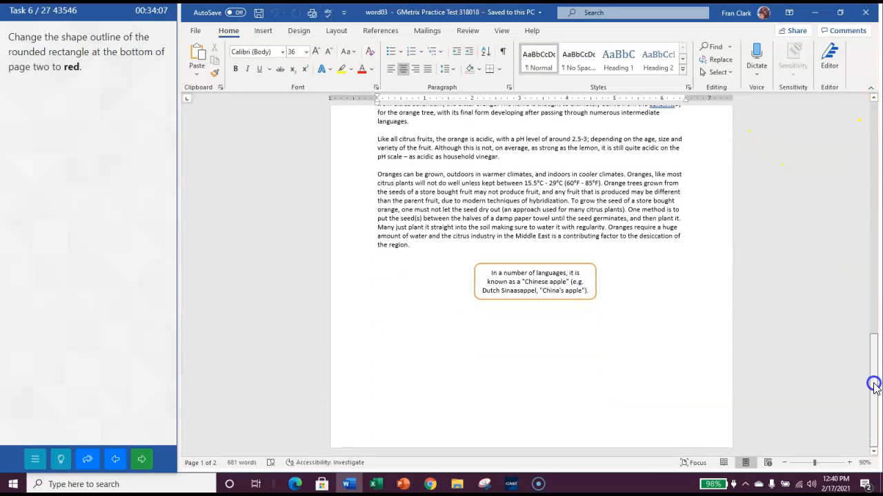
left_click(587, 297)
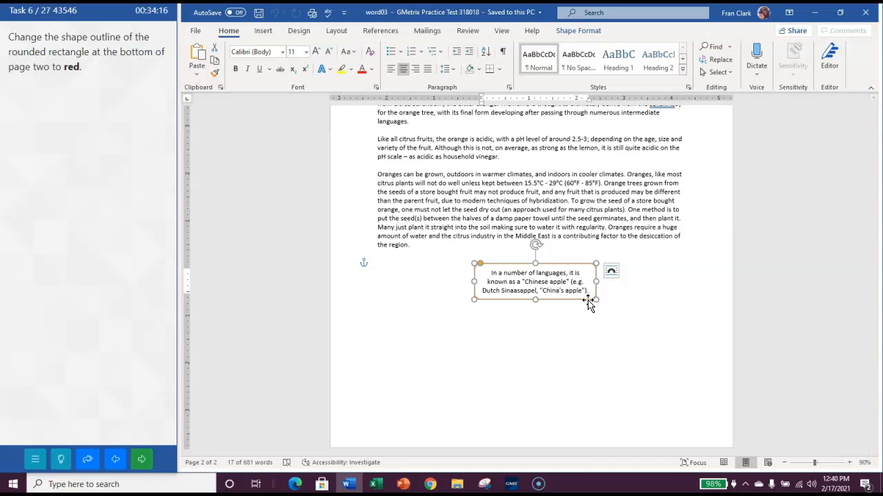
left_click(573, 32)
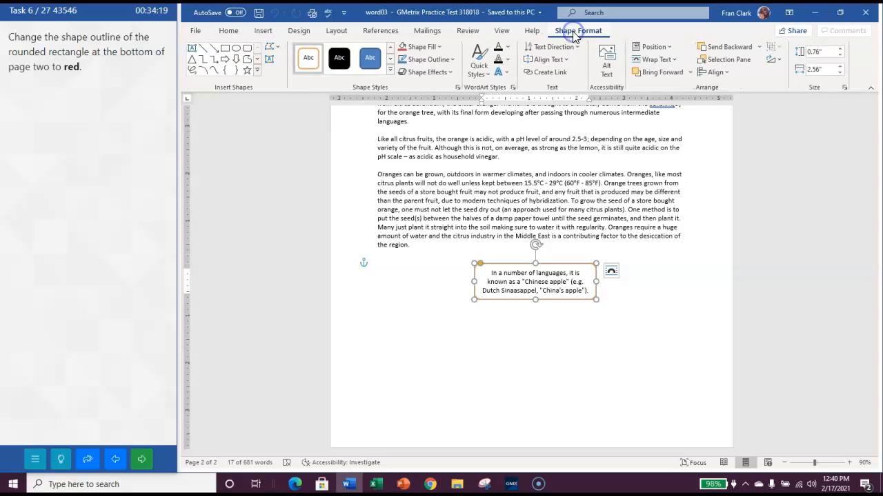
left_click(452, 59)
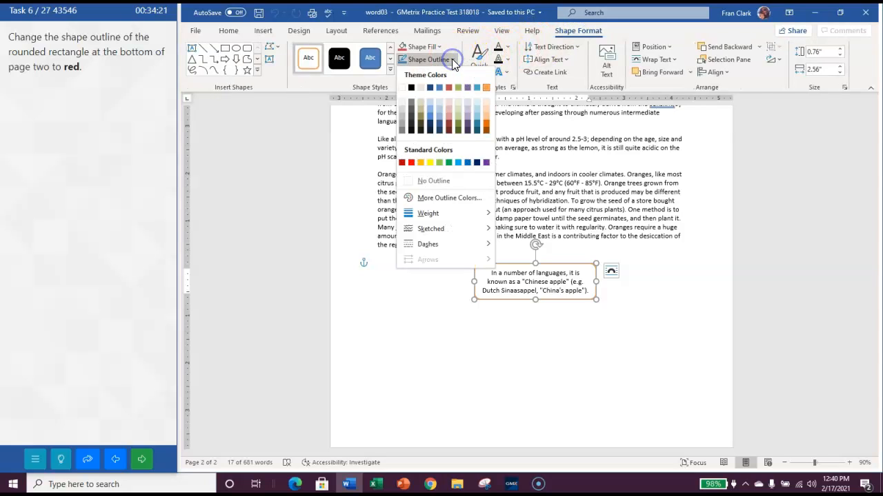
left_click(411, 163)
left_click(142, 464)
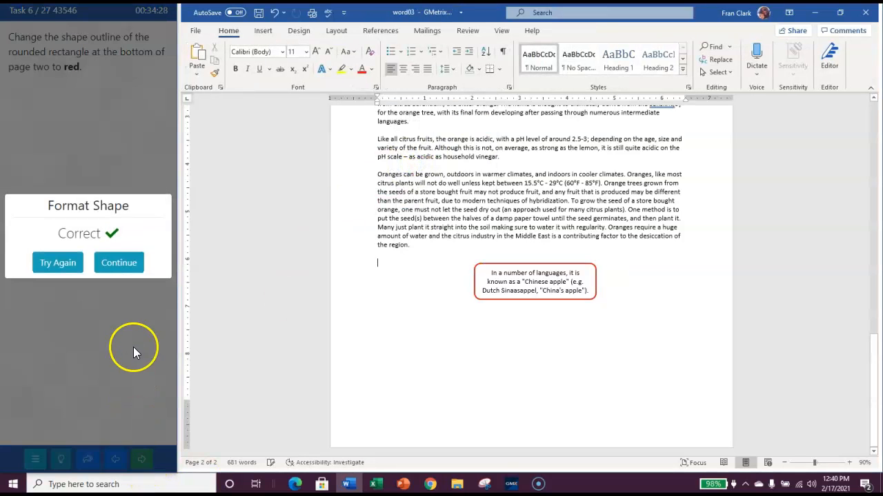
left_click(120, 269)
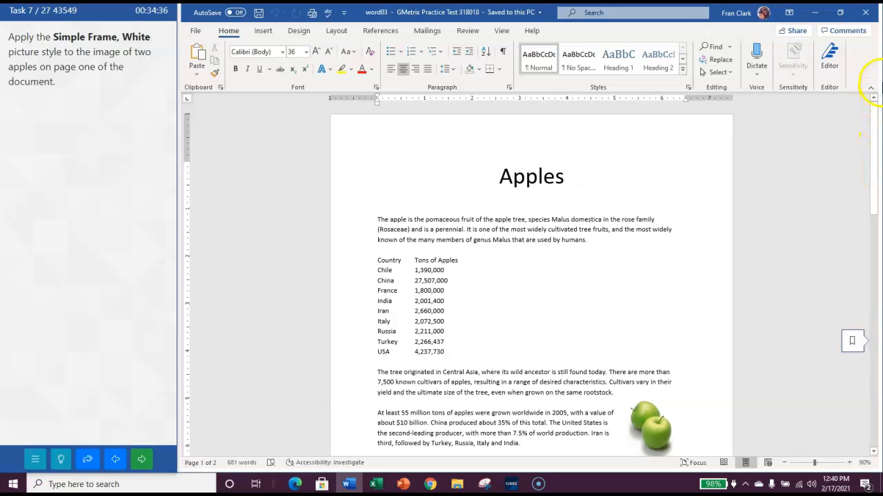
Step: Apply the Simple Frame, White picture style to the two apples image on page one, submit Task 7 for grading and continue
left_click_drag(875, 127, 864, 273)
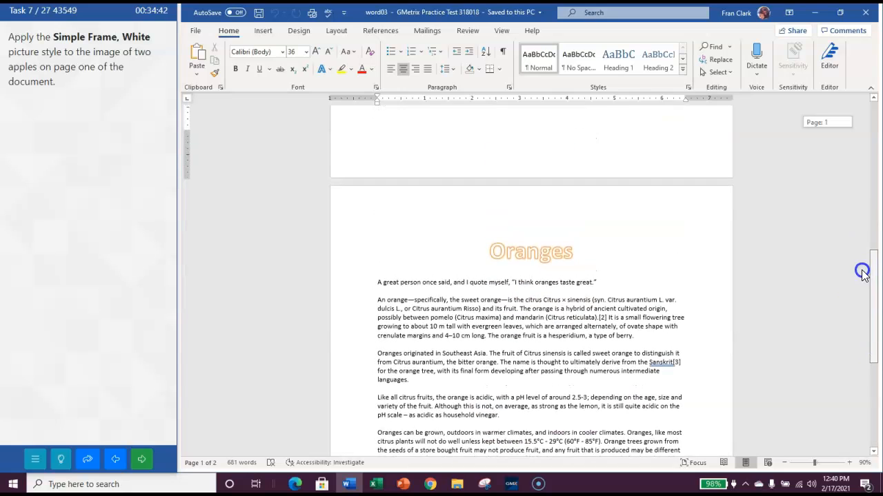
left_click_drag(864, 273, 852, 193)
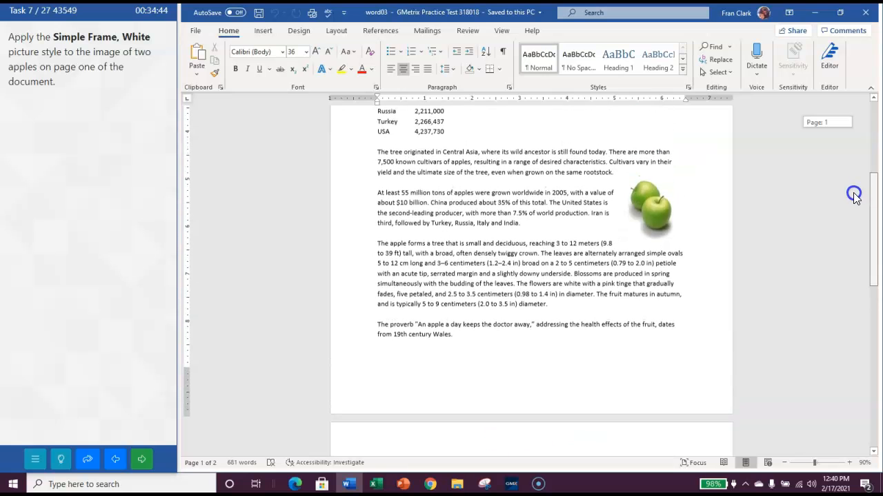
left_click(646, 220)
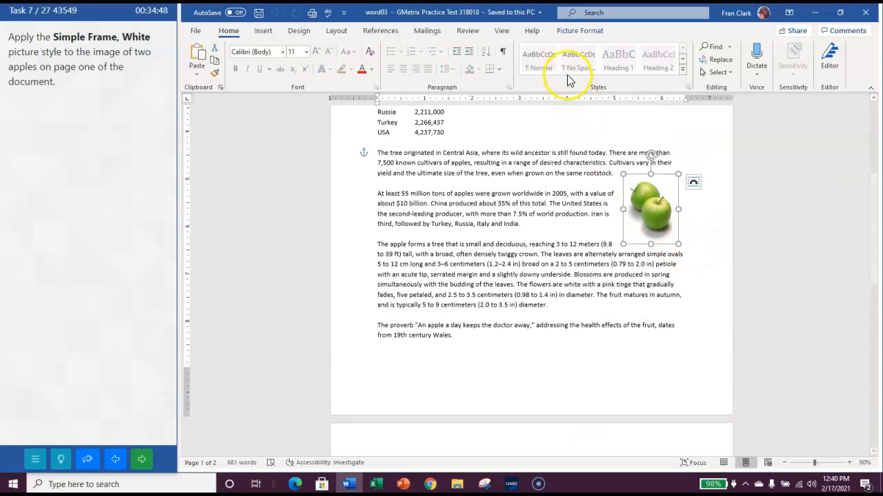
left_click(587, 34)
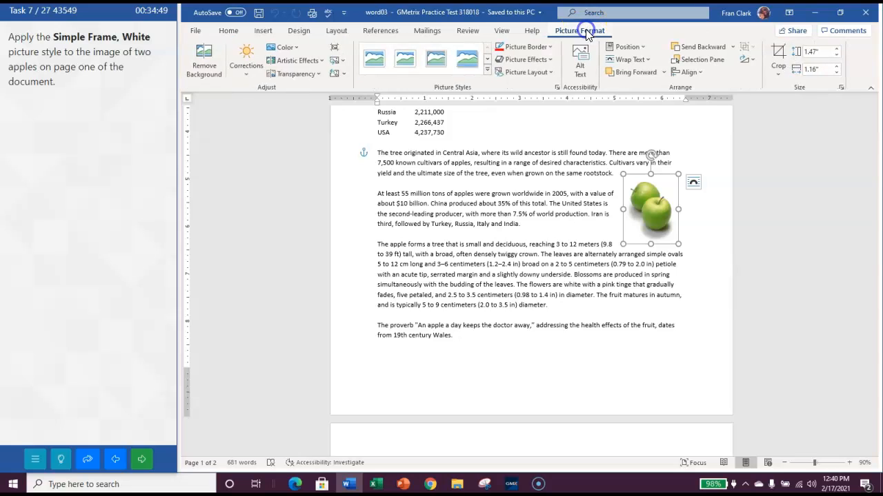
left_click(487, 71)
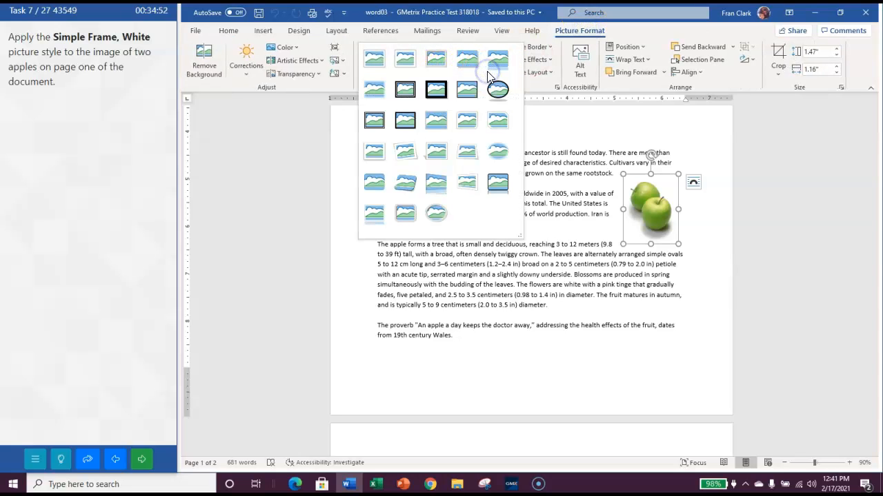
left_click(373, 65)
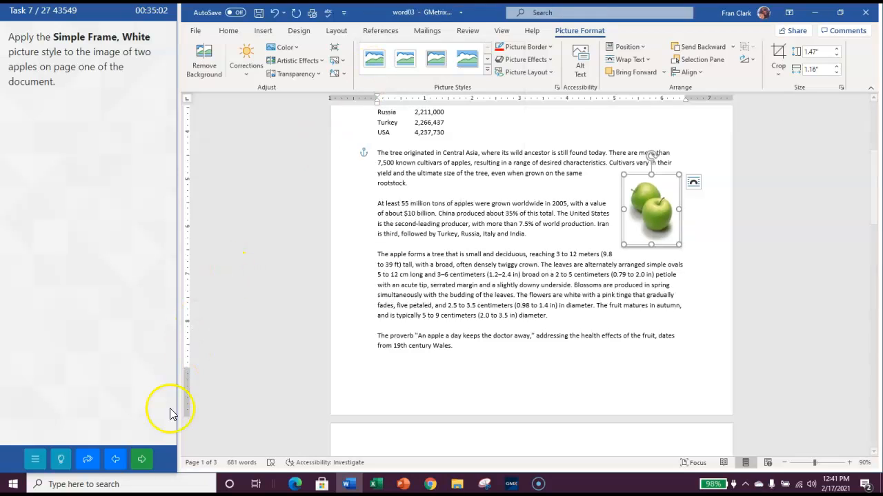
left_click(143, 462)
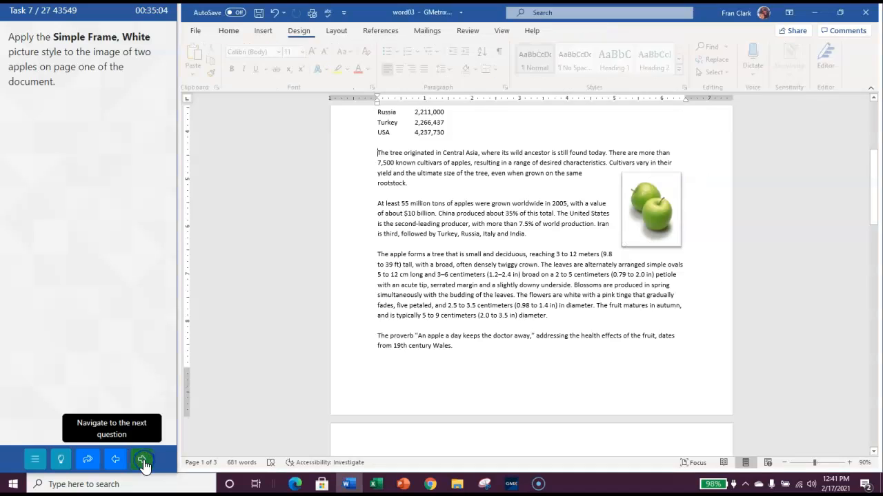
left_click(110, 263)
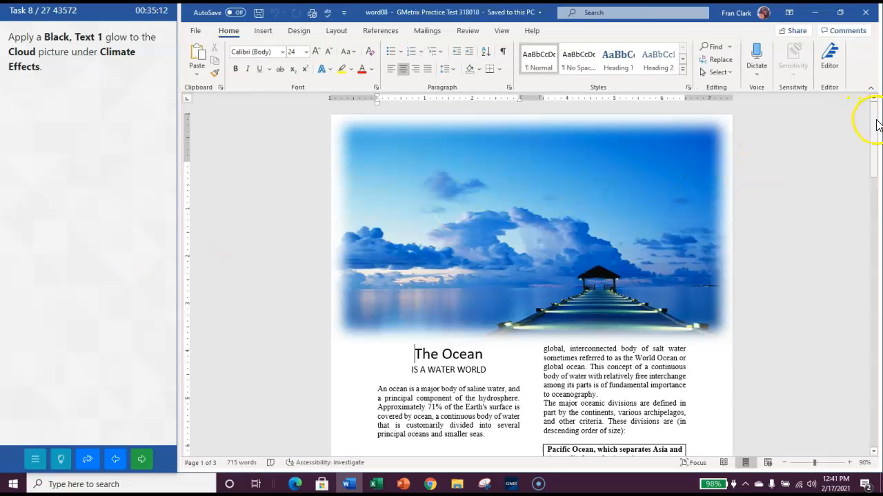
Step: Apply a Black, Text 1 glow to the cloud picture under Climate Effects and submit Task 8 for grading
left_click_drag(876, 123, 867, 248)
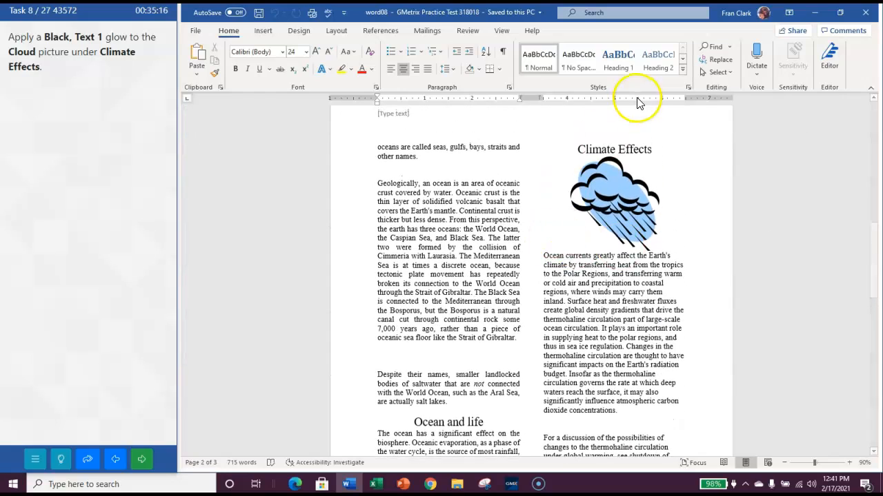
left_click(616, 176)
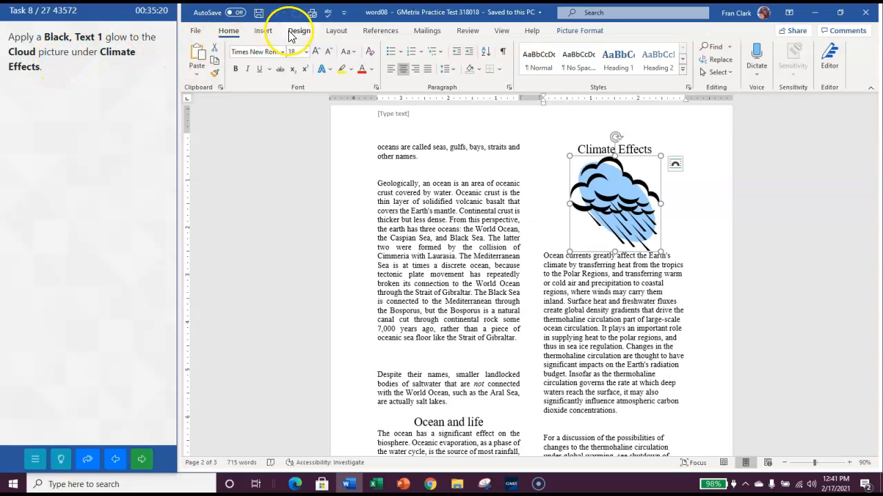
left_click(591, 32)
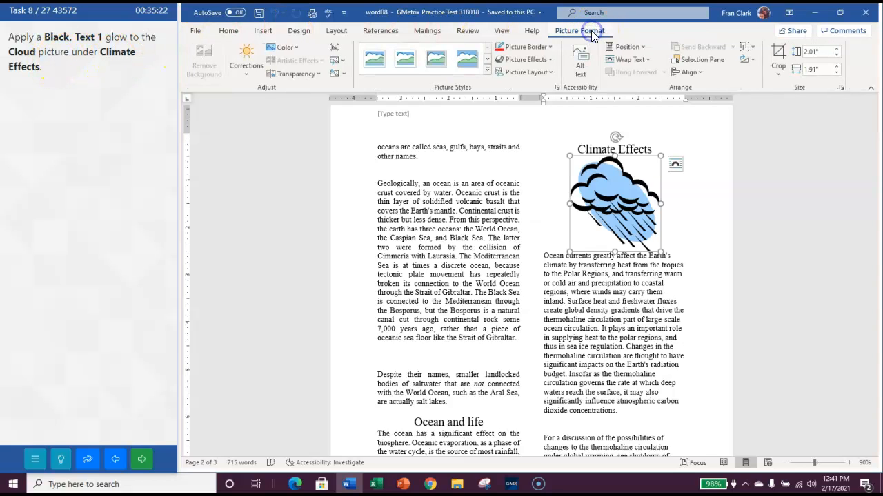
left_click(553, 63)
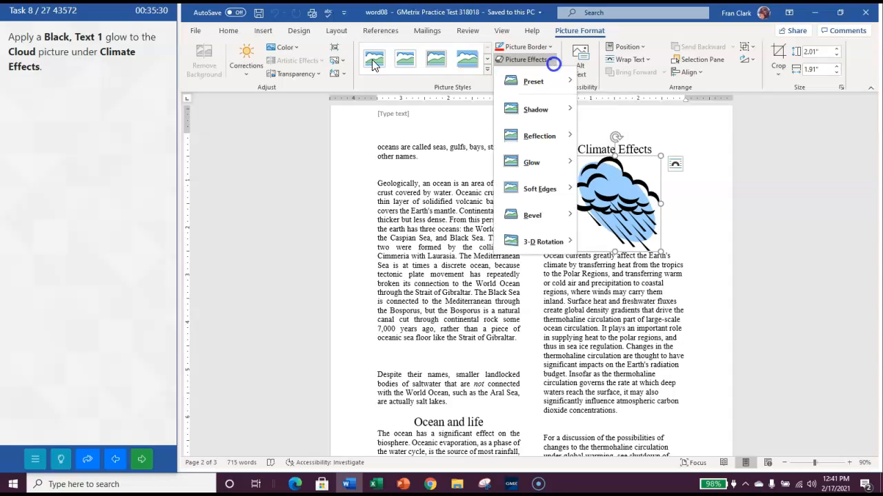
left_click(539, 161)
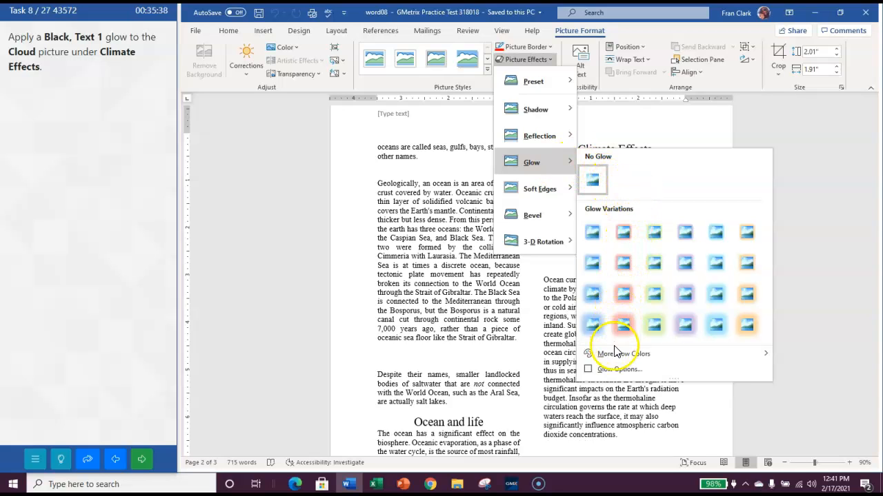
mouse_move(618, 358)
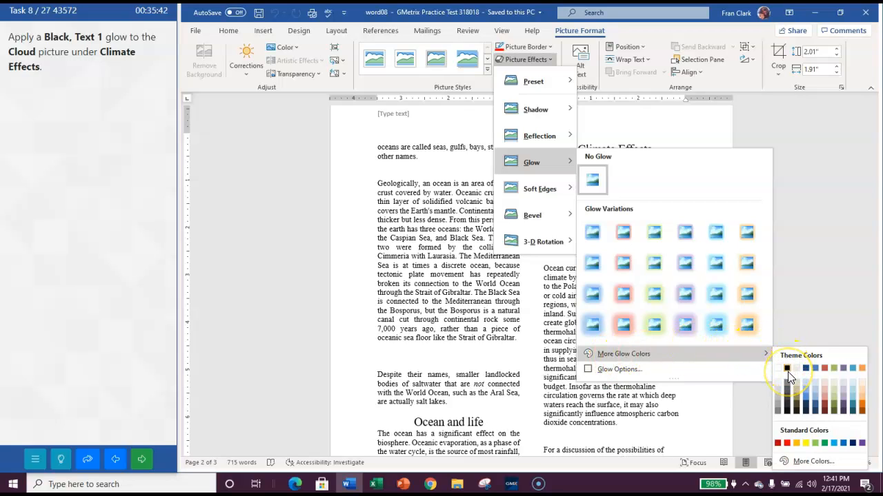
left_click(787, 371)
left_click(617, 295)
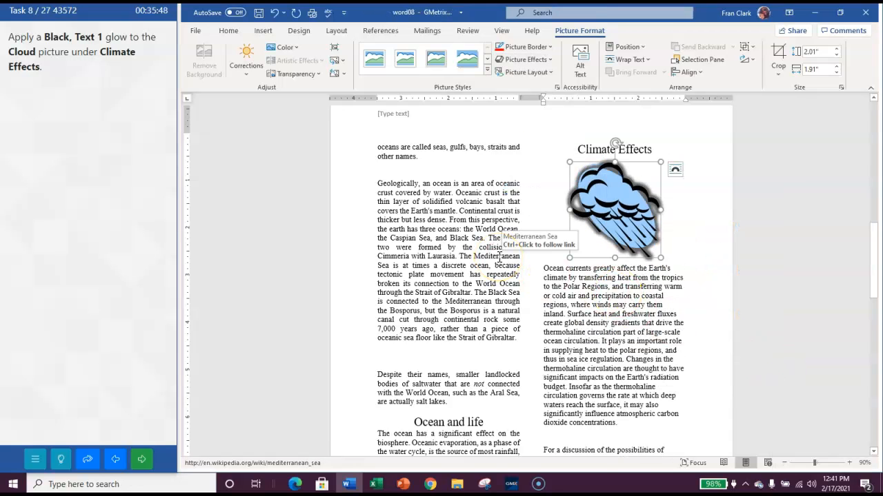
left_click(141, 452)
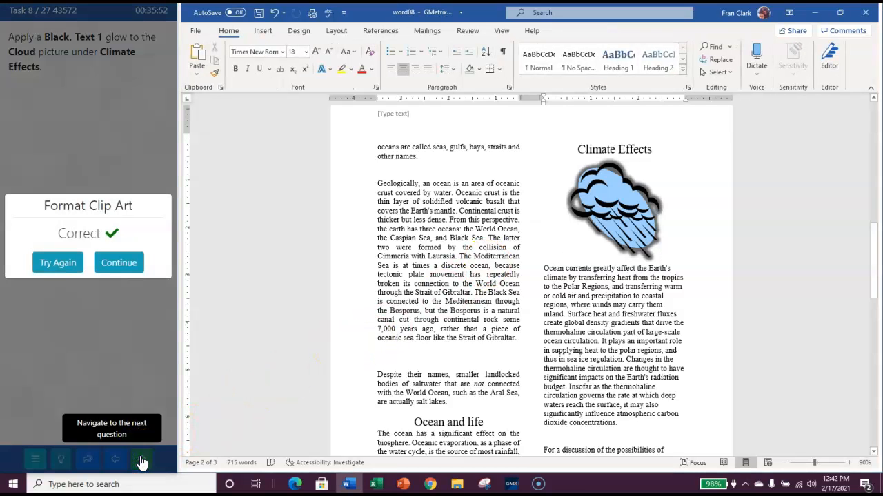
Step: Continue to Task 9 and set the page two product display picture's horizontal alignment to Left relative to Column in its layout options
left_click(113, 267)
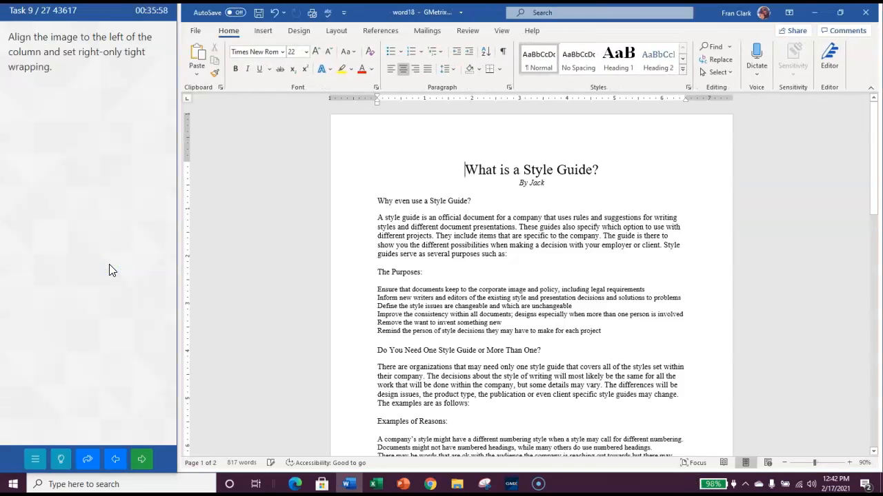
left_click(875, 137)
left_click_drag(876, 138, 876, 321)
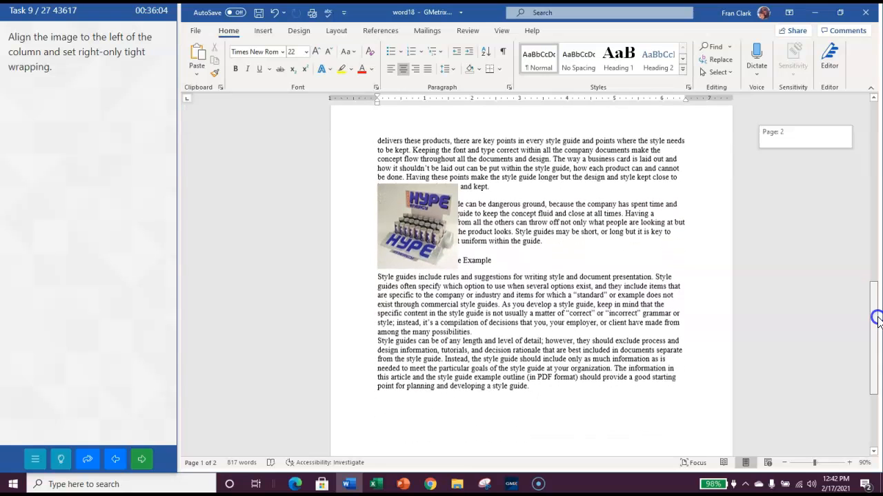
left_click(398, 213)
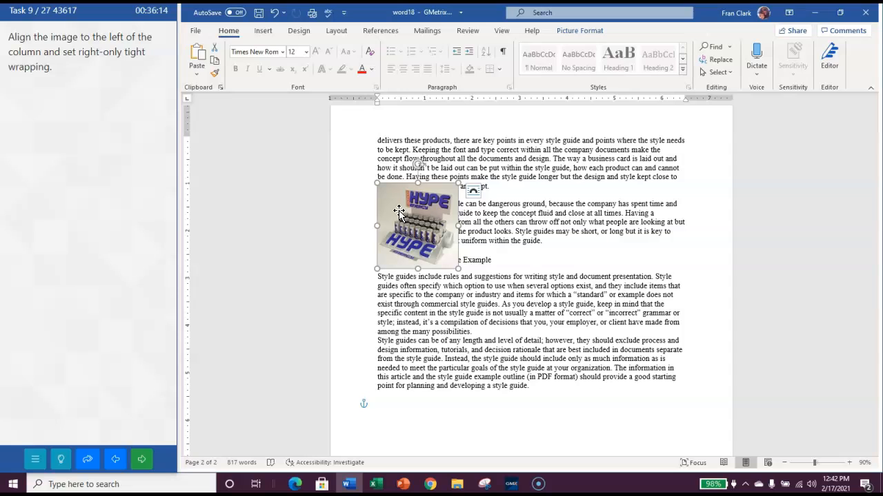
left_click(575, 32)
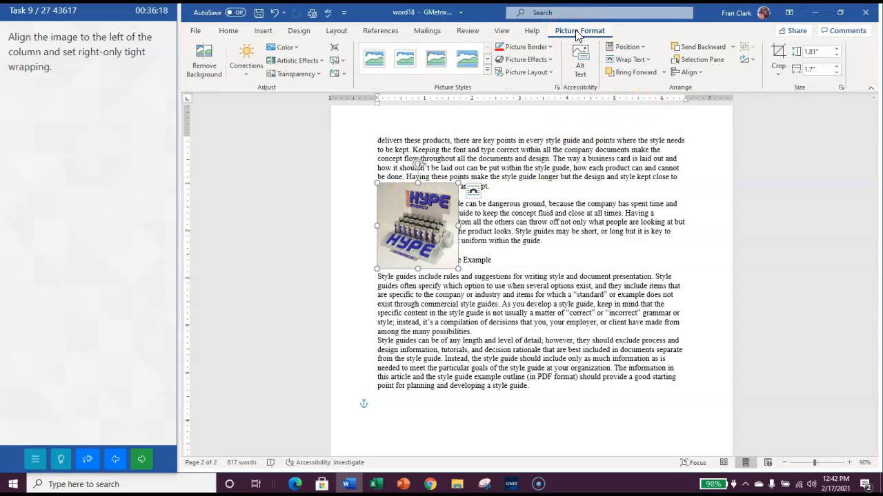
left_click(645, 49)
left_click(655, 234)
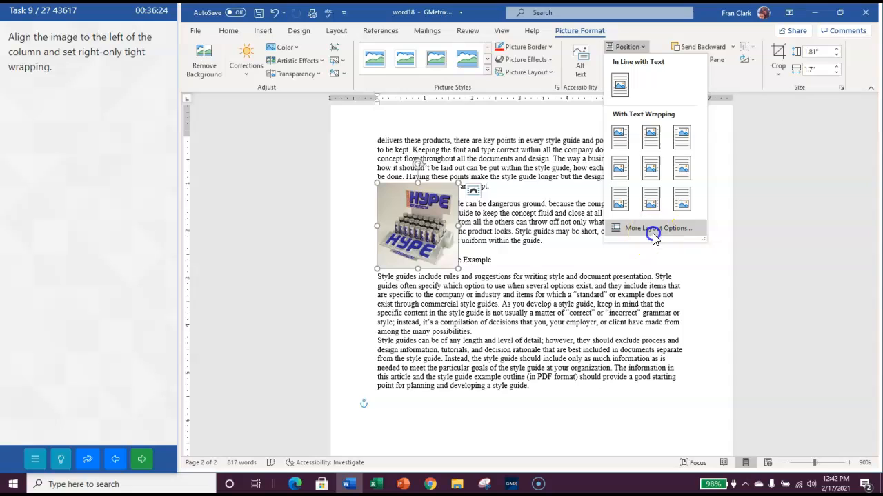
left_click(655, 229)
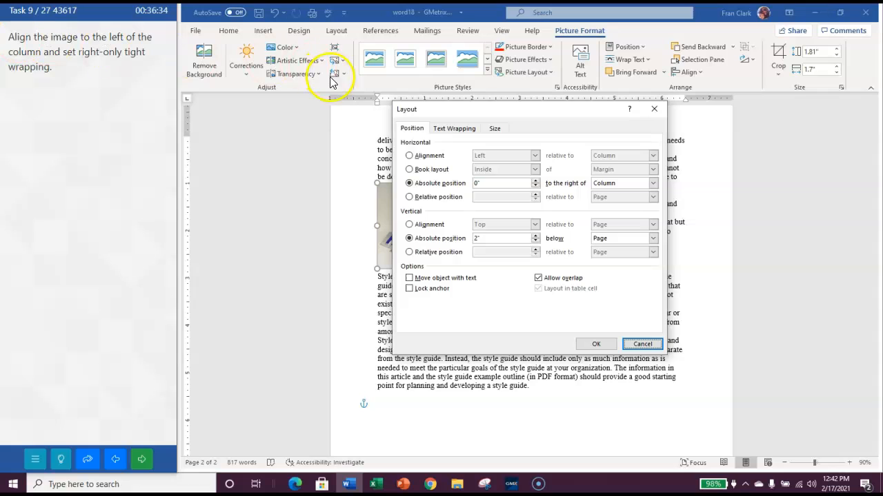
left_click(410, 155)
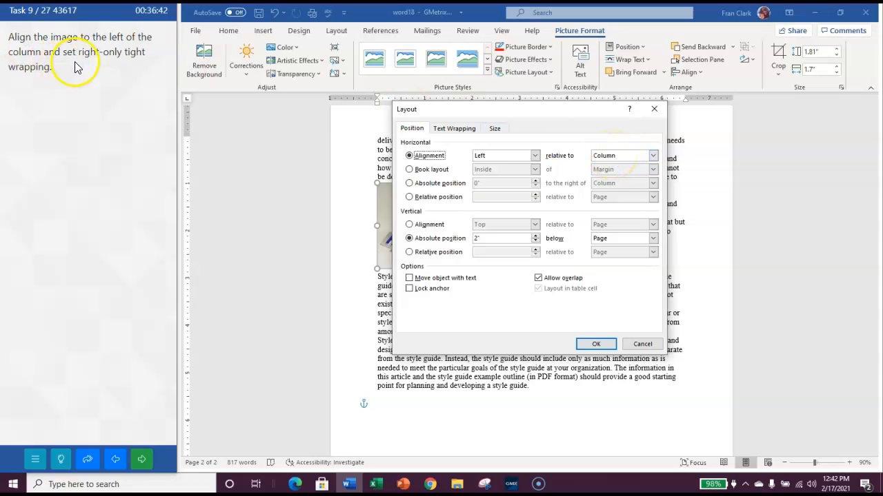
Step: Set the picture's text wrapping to Tight with Right only, submit Task 9 for grading and continue
left_click(450, 132)
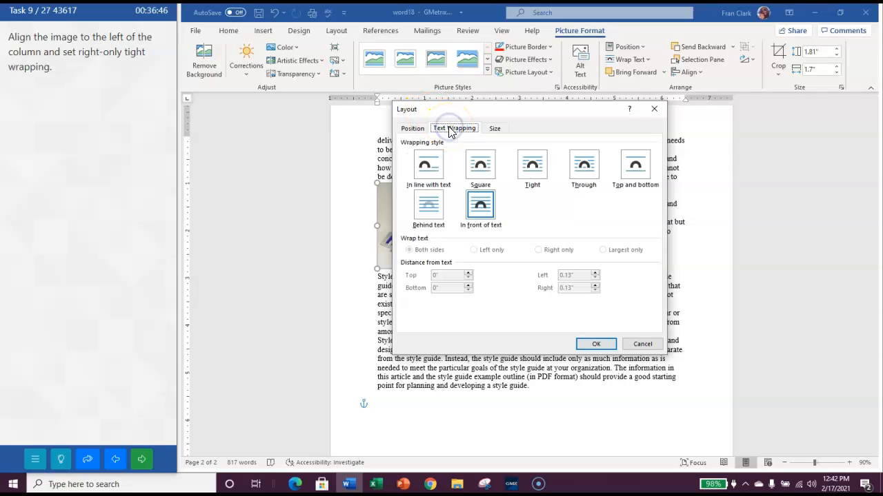
left_click(530, 171)
left_click(538, 251)
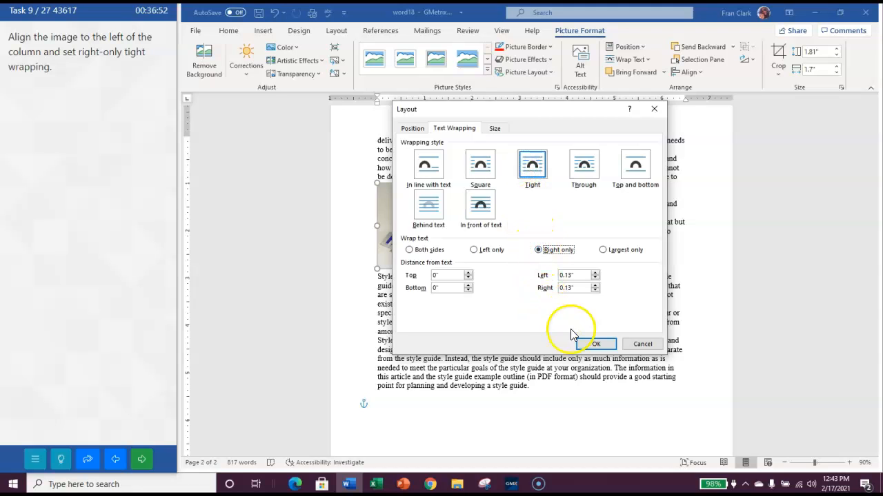
left_click(590, 346)
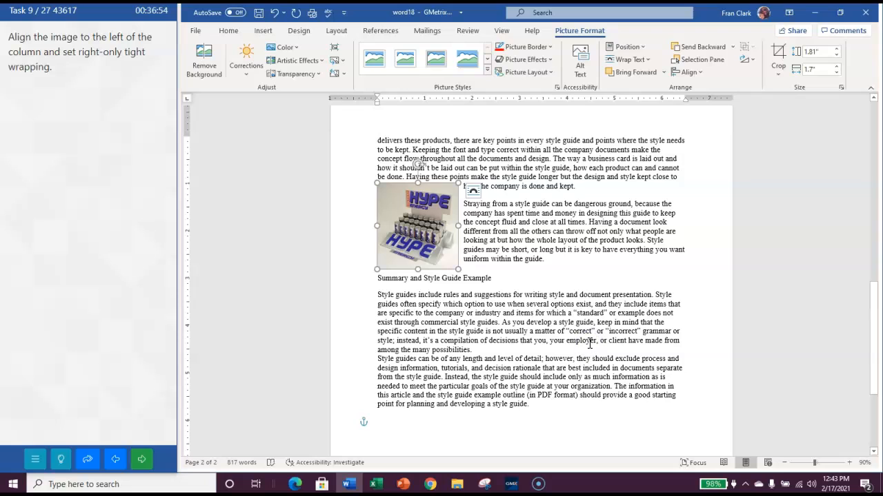
left_click(142, 460)
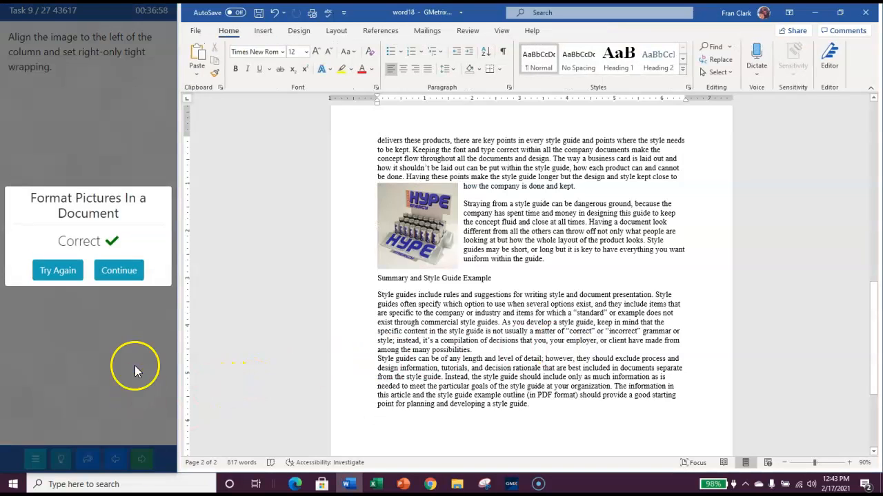
left_click(124, 271)
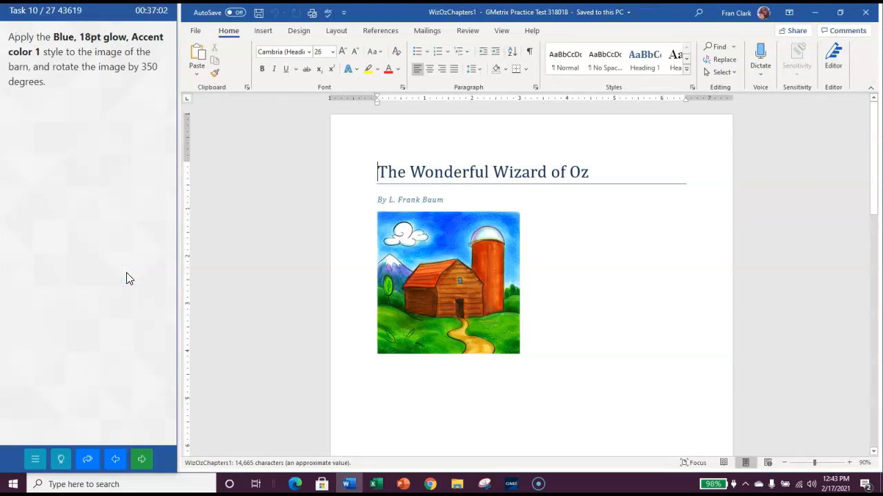
Step: Apply the 18 point Blue, Accent color 1 glow to the barn image below the title
left_click(422, 247)
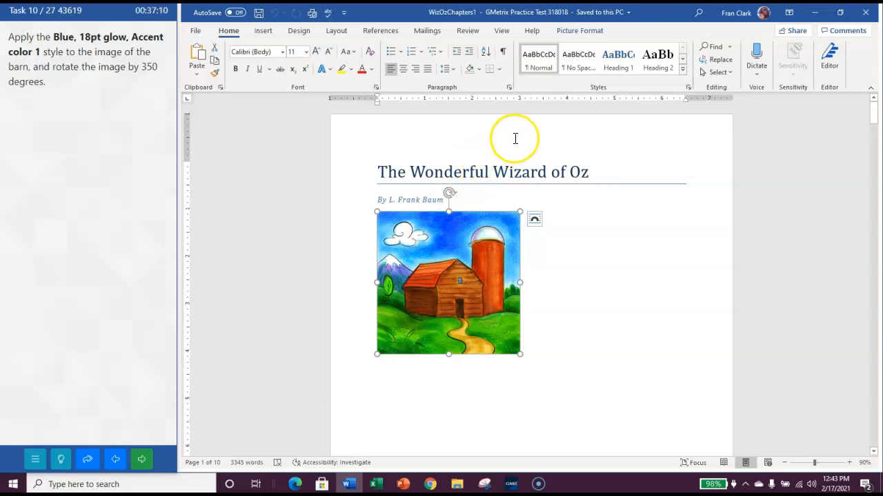
left_click(568, 35)
left_click(528, 59)
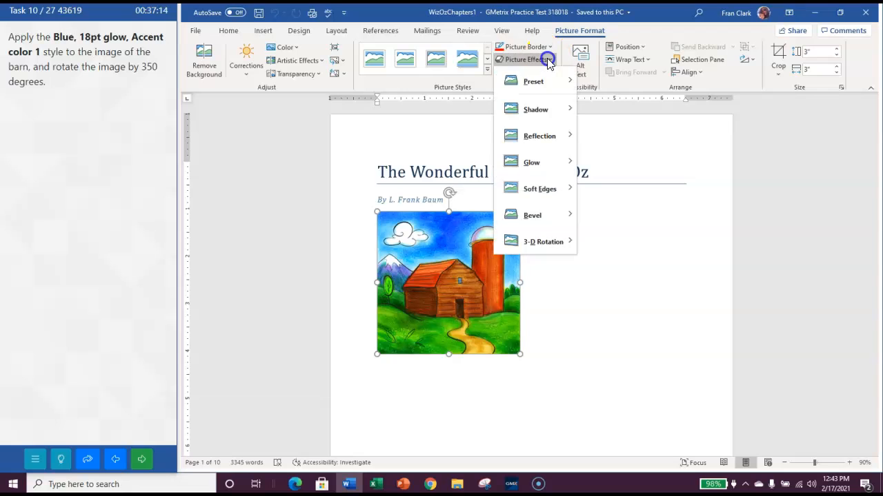
mouse_move(536, 164)
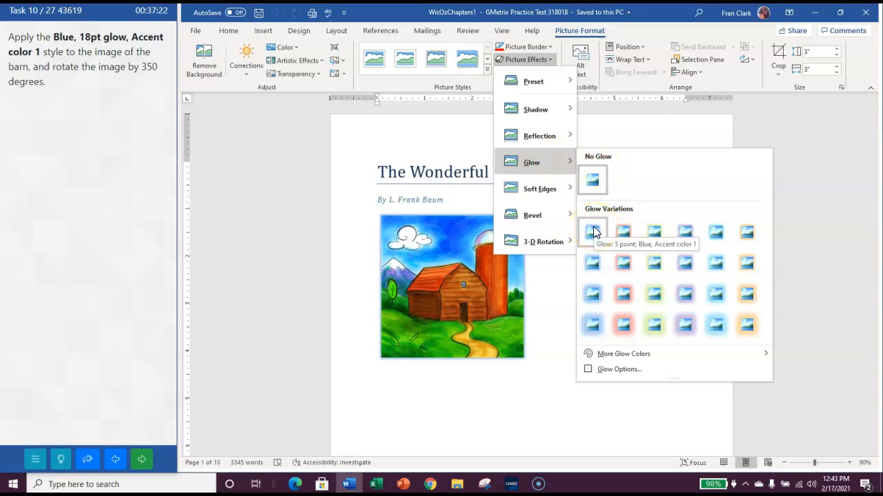
left_click(591, 325)
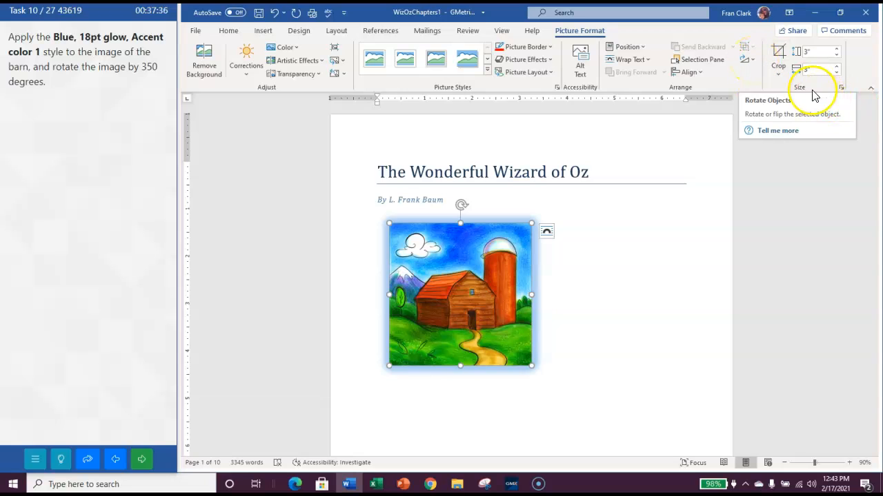
Step: Rotate the barn image by 350 degrees, submit Task 10 for grading and continue
left_click(755, 63)
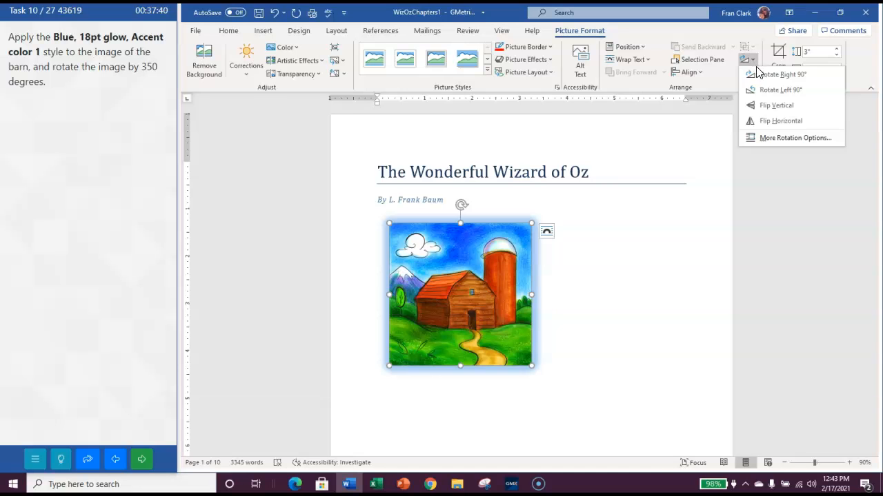
left_click(763, 141)
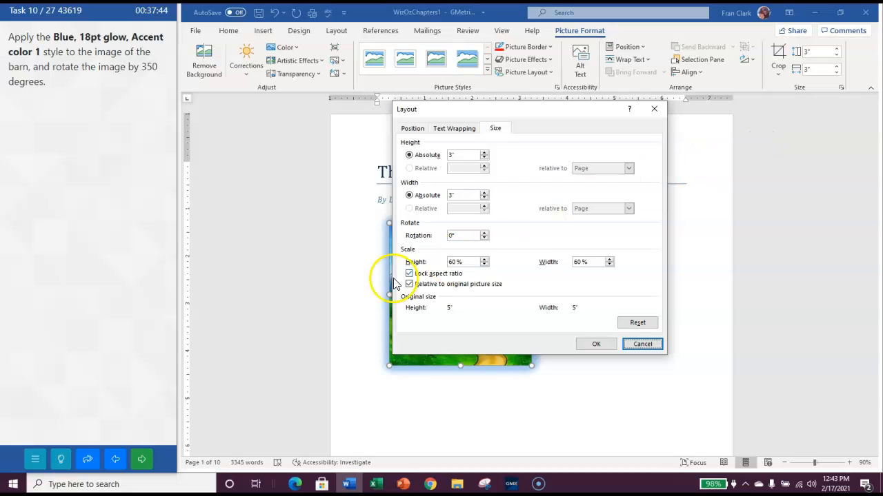
left_click(449, 235)
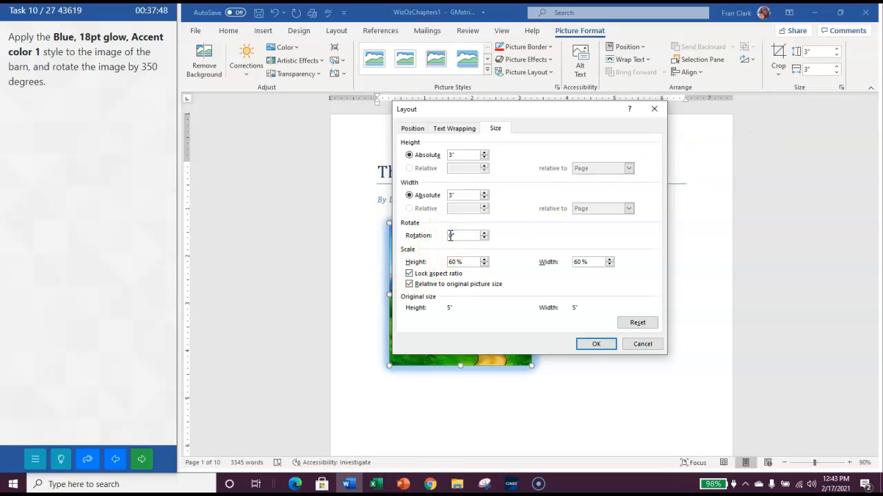
type("35")
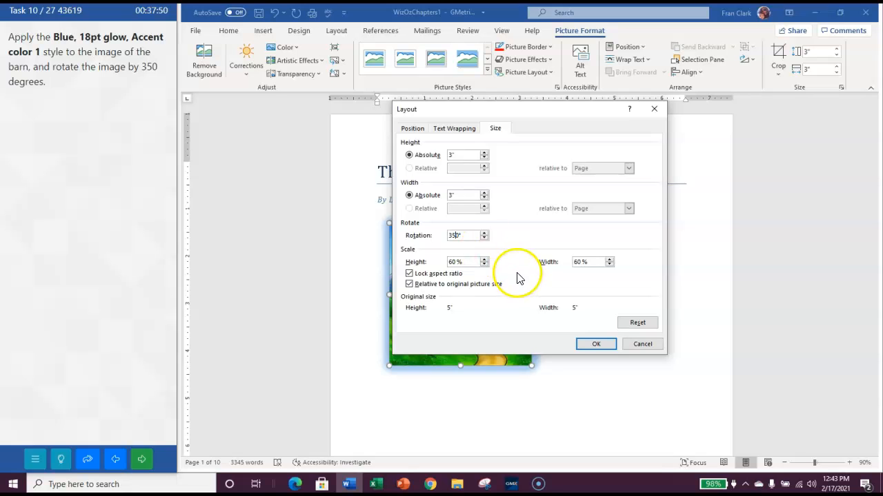
left_click(595, 345)
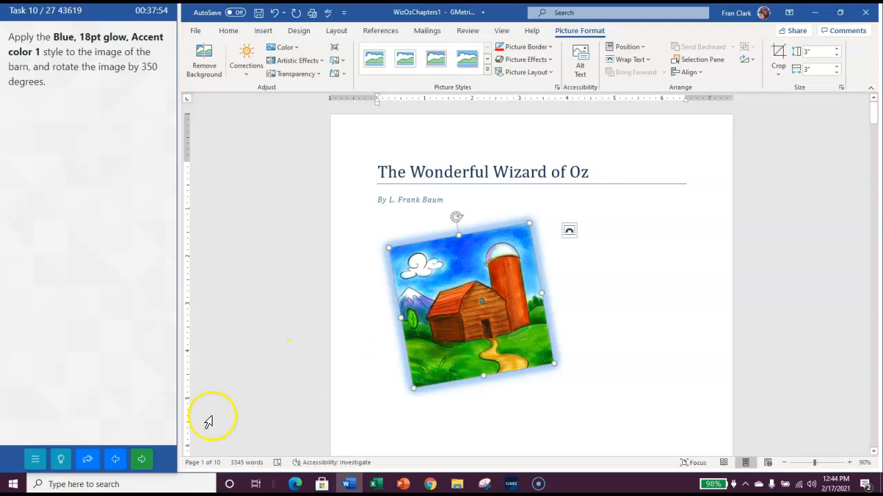
left_click(144, 468)
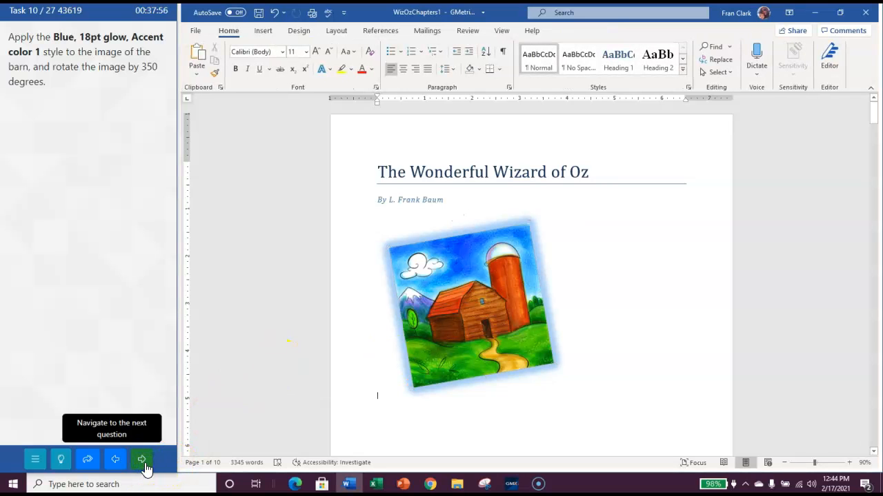
left_click(118, 276)
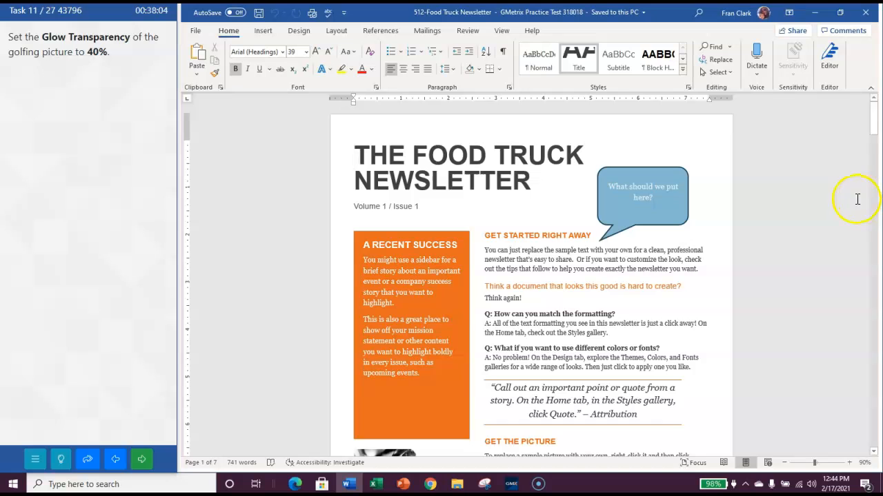
Step: Select the golfing picture under Employee Spotlight on page two
left_click_drag(873, 122, 874, 178)
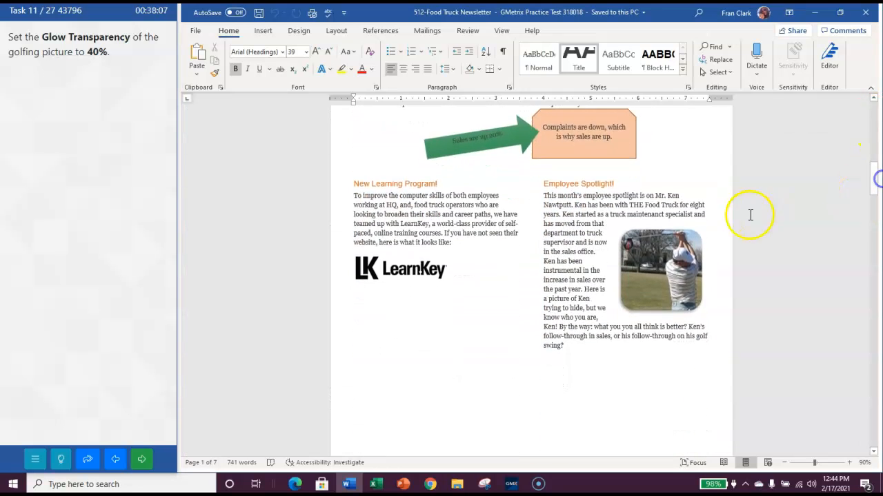
left_click(686, 257)
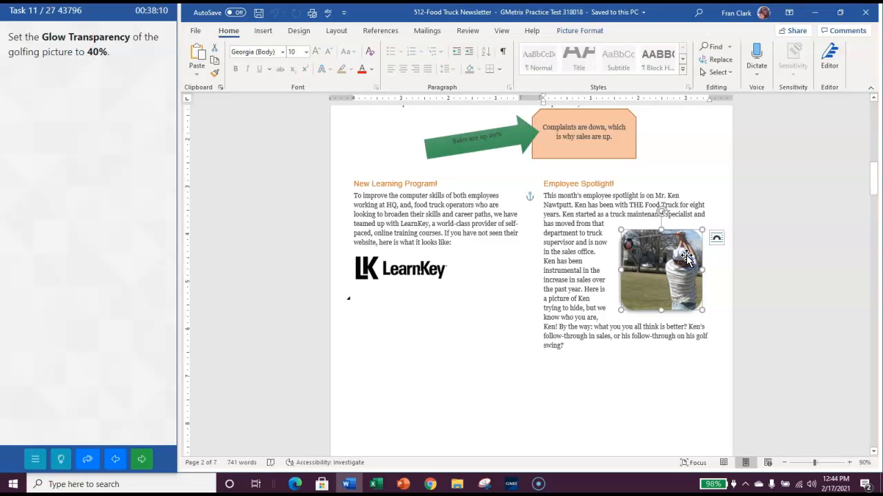
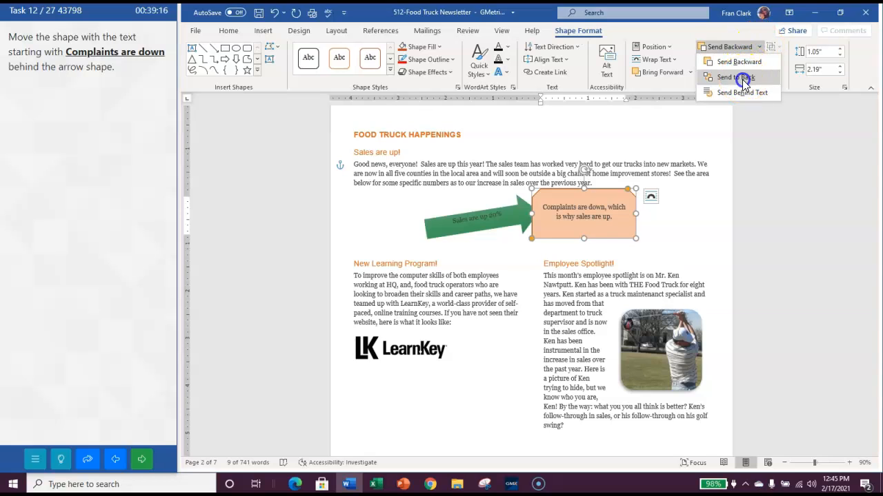
Step: Send the Complaints are down shape to the back, behind the arrow, submit Task 12 for grading and continue
left_click(738, 77)
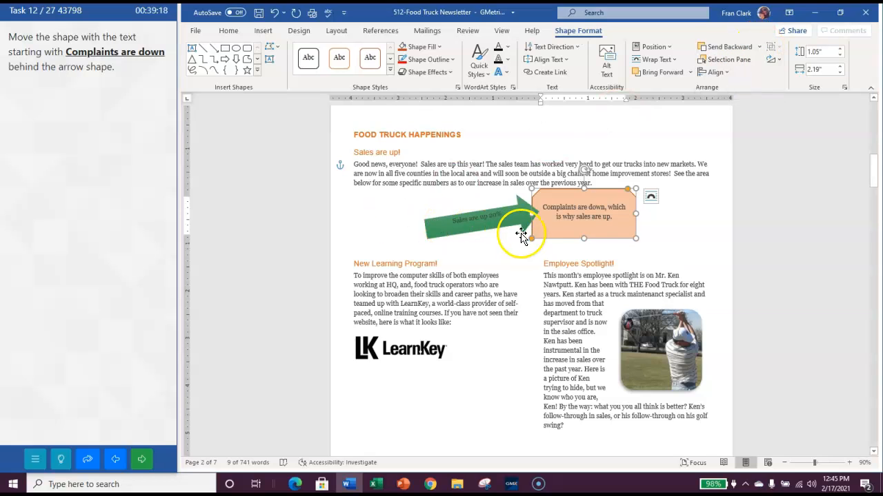
left_click(142, 459)
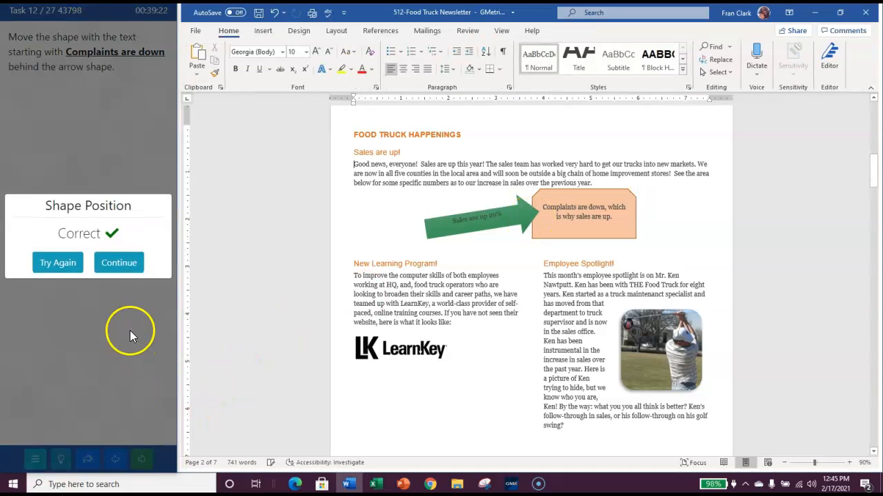
left_click(120, 264)
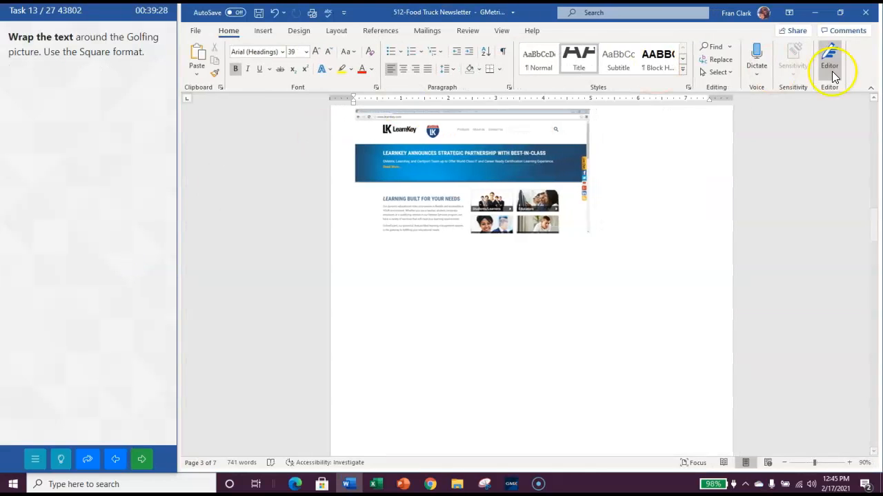
Step: Apply Square text wrapping to the golfing picture under Employee Spotlight, submit Task 13 for grading and continue
left_click_drag(875, 222, 873, 169)
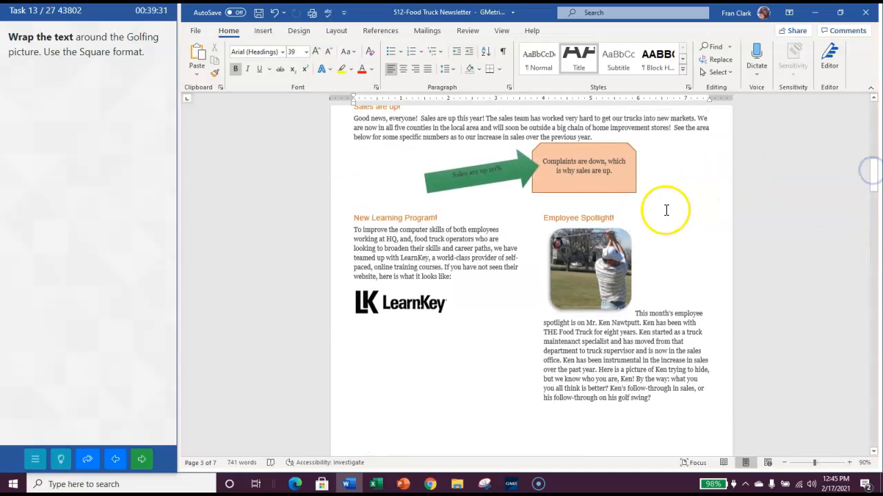
left_click(609, 270)
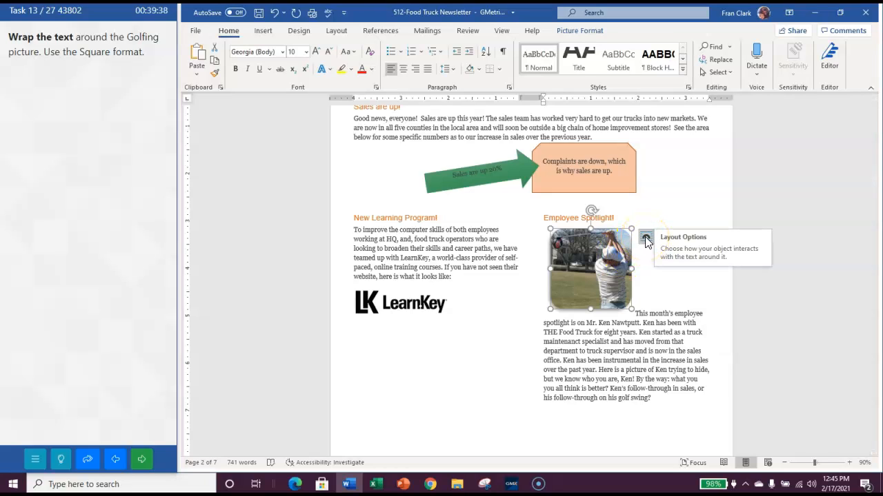
left_click(645, 238)
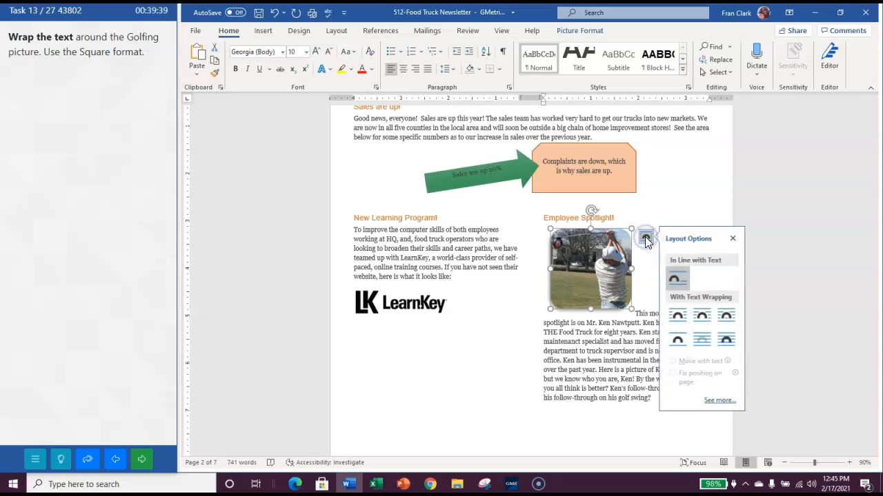
left_click(679, 316)
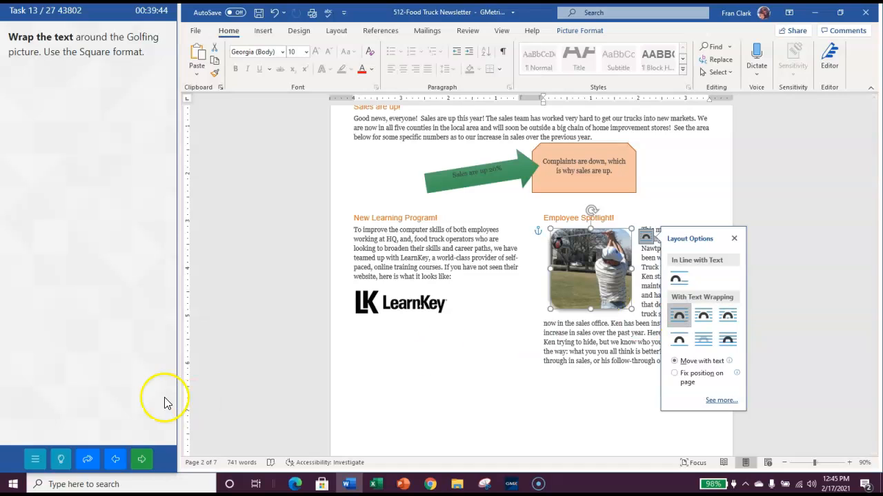
left_click(142, 460)
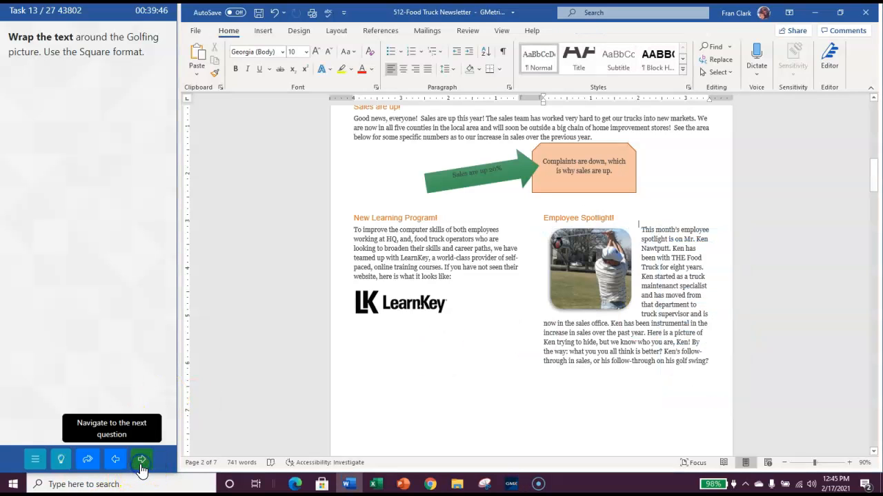
left_click(119, 265)
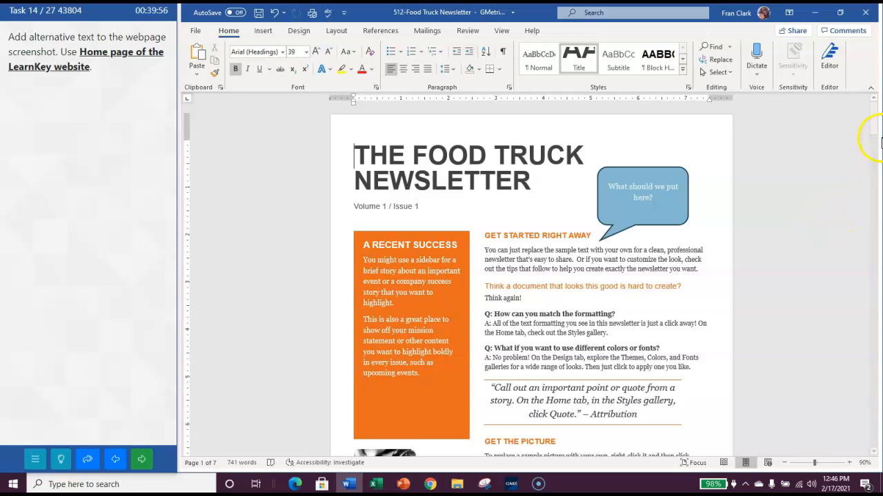
Step: Replace the page 3 webpage screenshot's alt text with "Home page of the LearnKey website", submit Task 14 for grading and continue
left_click_drag(875, 120, 874, 222)
left_click(557, 193)
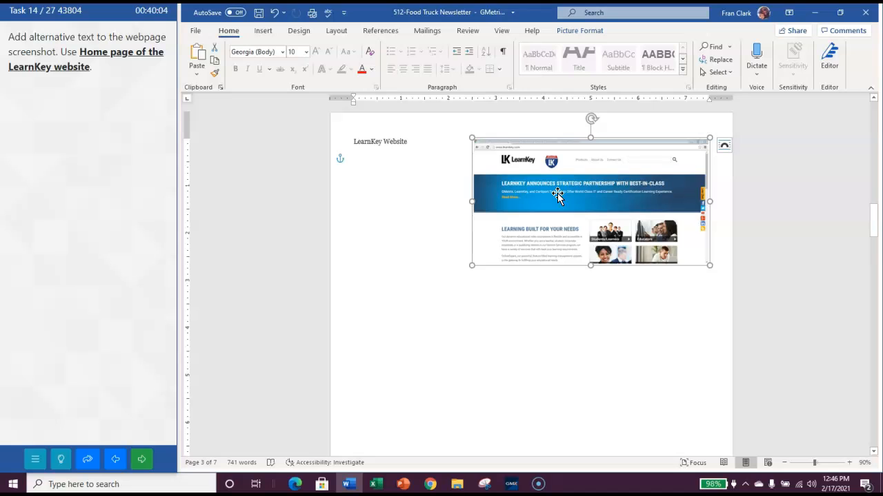
right_click(557, 194)
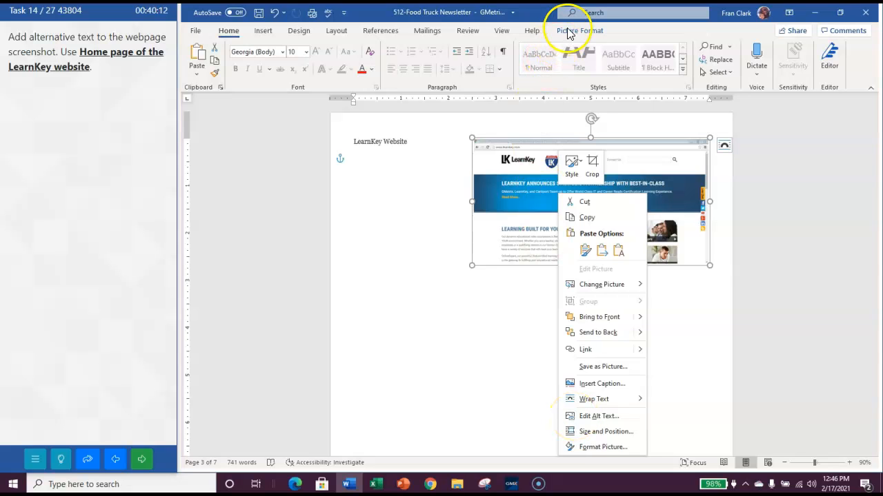
left_click(388, 27)
left_click(578, 30)
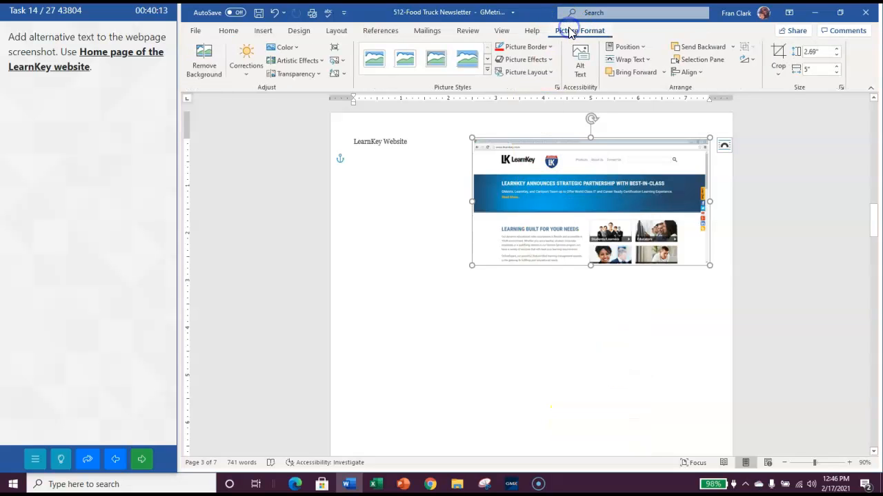
left_click(580, 66)
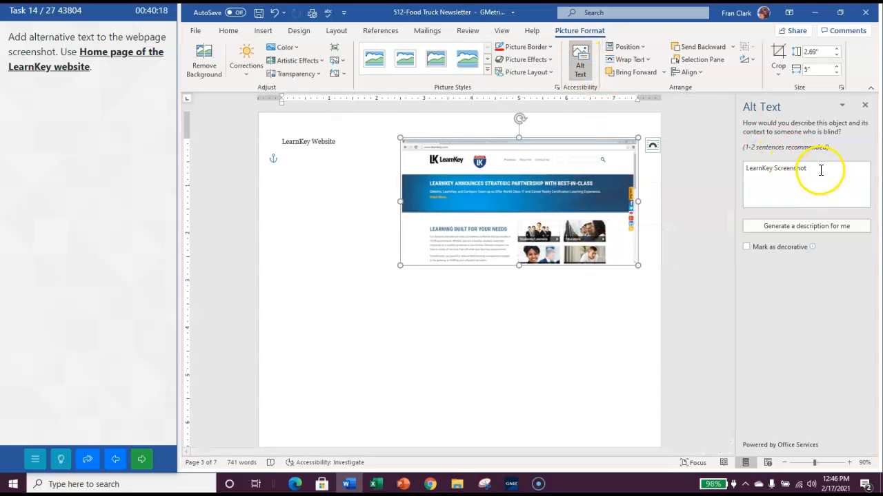
left_click_drag(819, 169, 737, 170)
key("Delete")
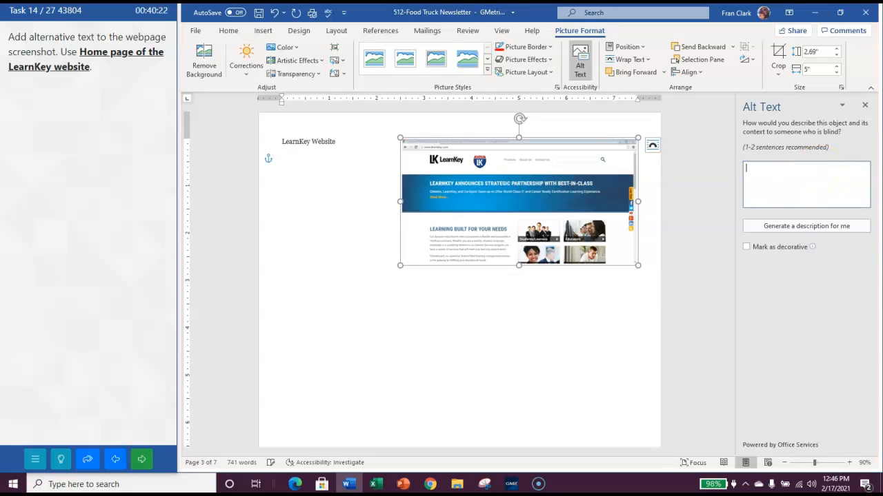
type("Ho")
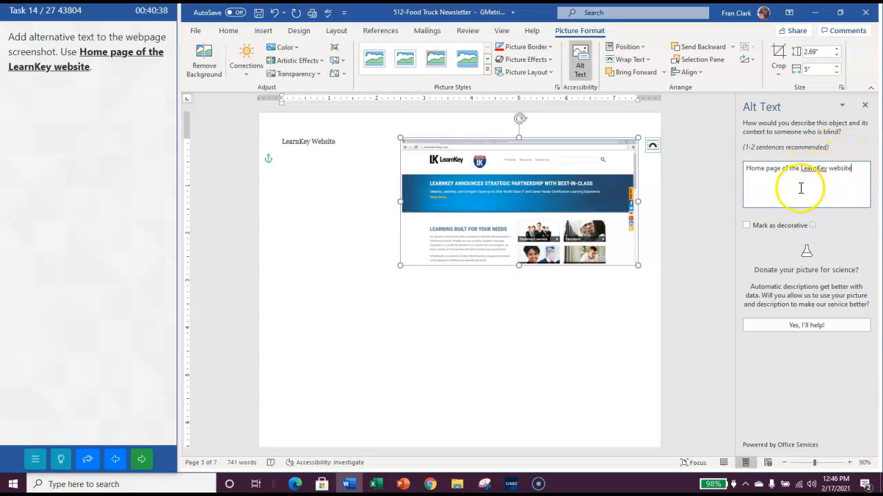
left_click(866, 109)
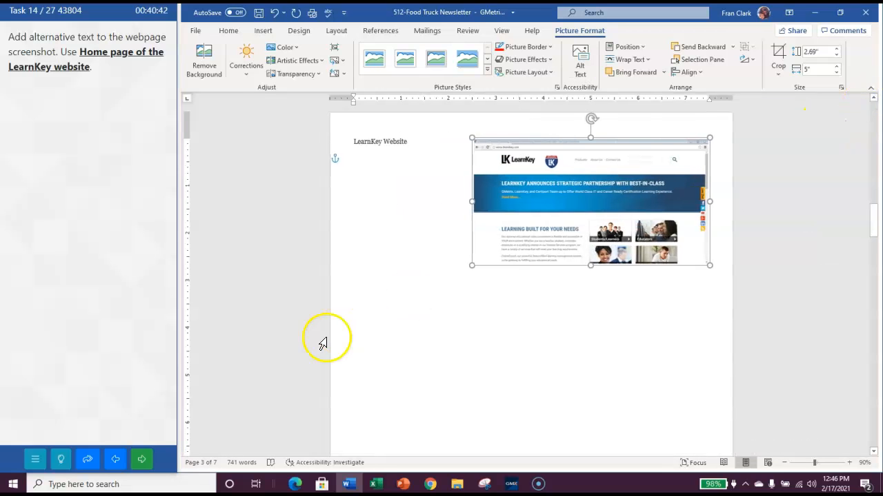
left_click(143, 462)
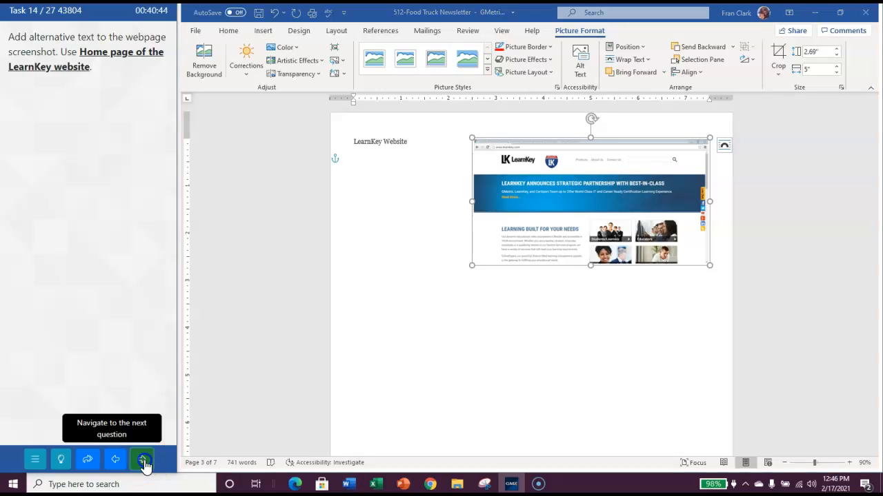
left_click(120, 267)
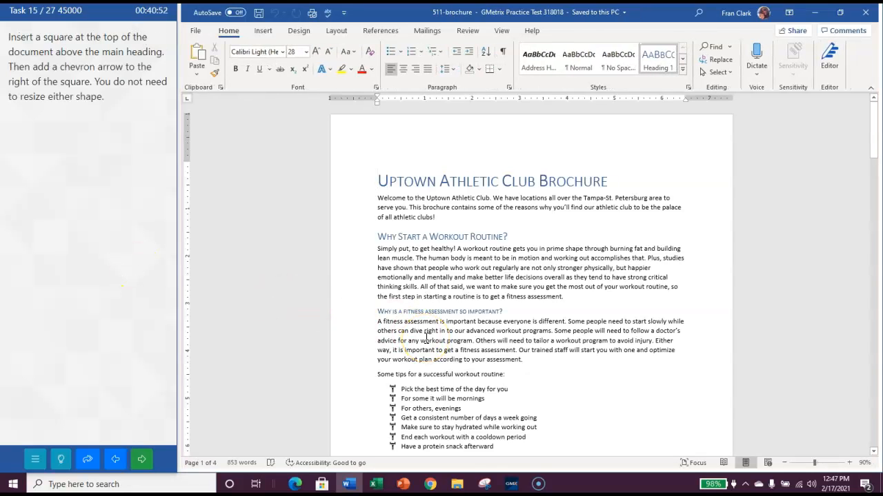
Step: Draw a square about 0.66" high and 0.73" wide above the main heading Uptown Athletic Club Brochure
left_click(388, 145)
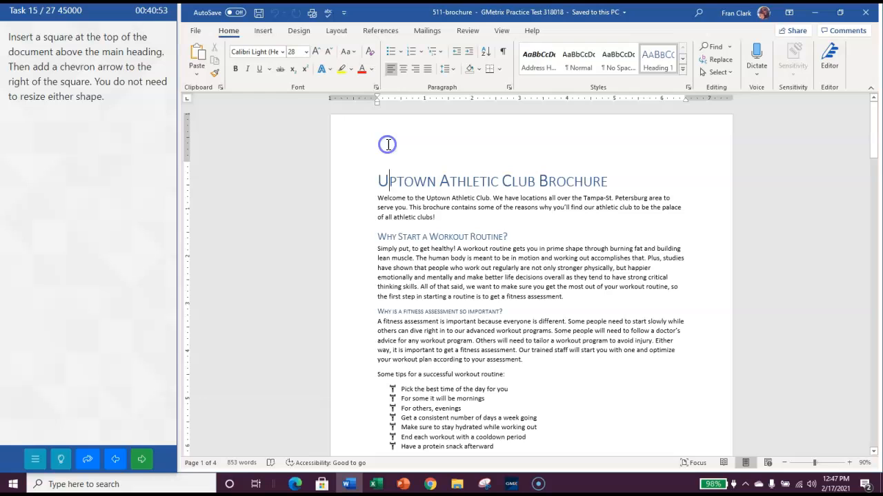
left_click(378, 181)
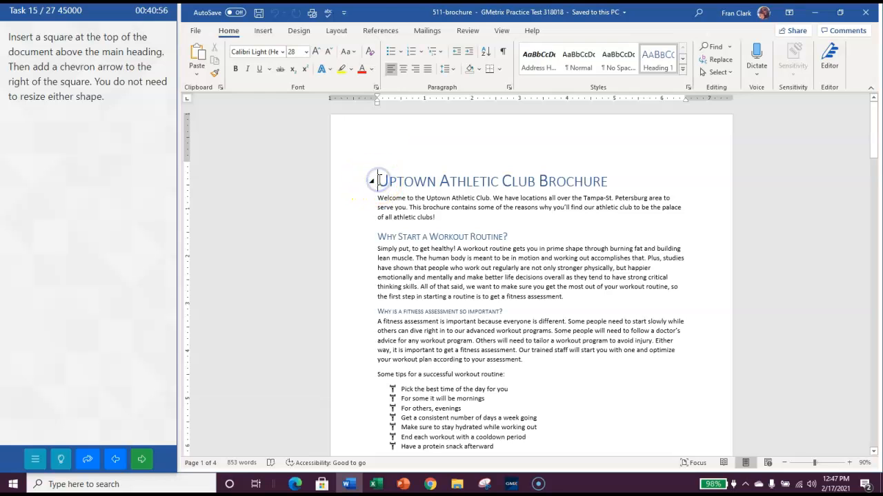
left_click(262, 30)
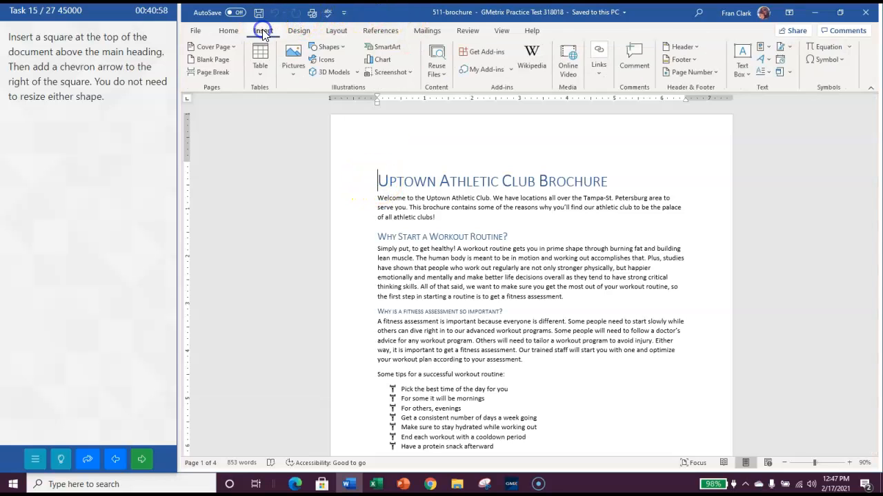
left_click(330, 49)
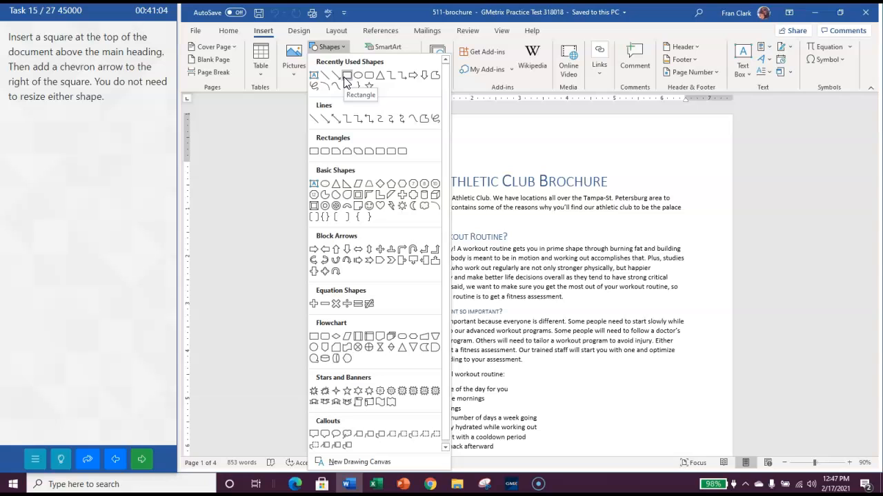
left_click(347, 76)
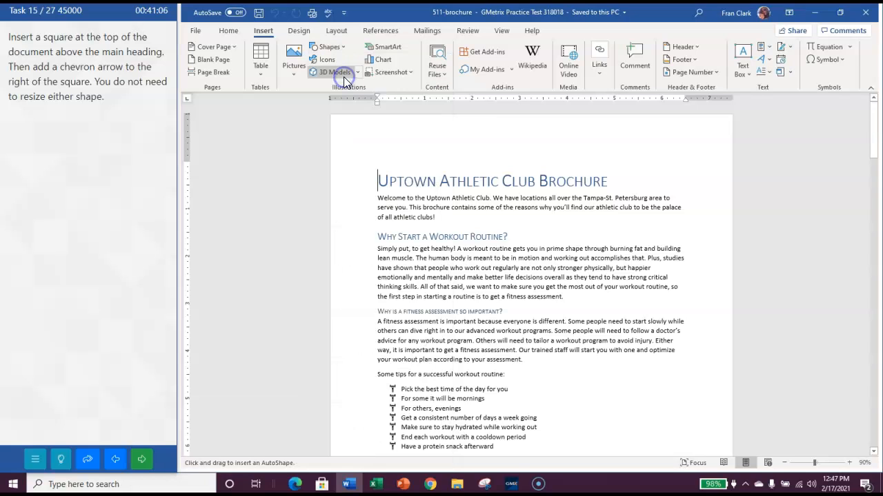
left_click_drag(372, 134, 407, 164)
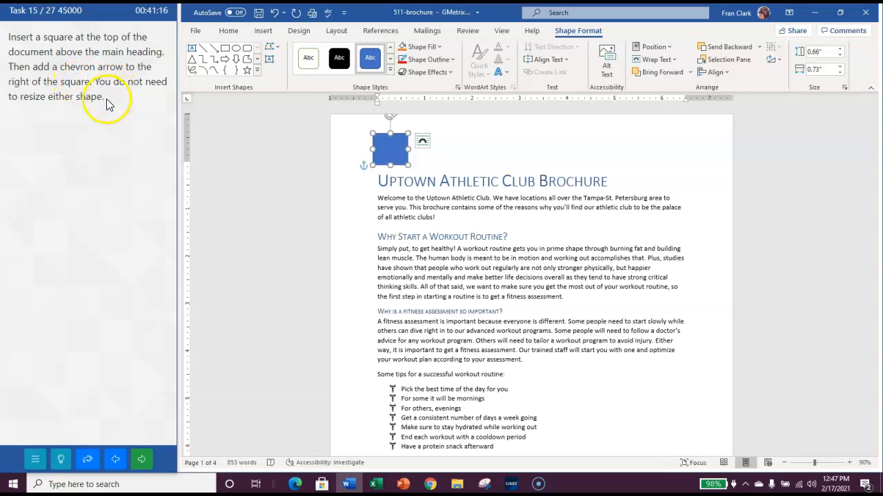
Step: Draw a chevron arrow about 0.66" high and 0.54" wide to the right of the square, submit Task 15 for grading and continue
left_click(430, 162)
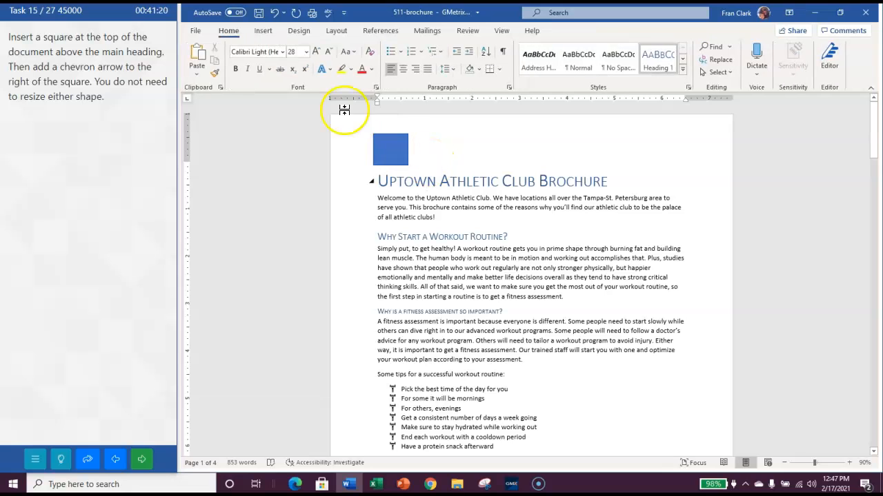
left_click(263, 32)
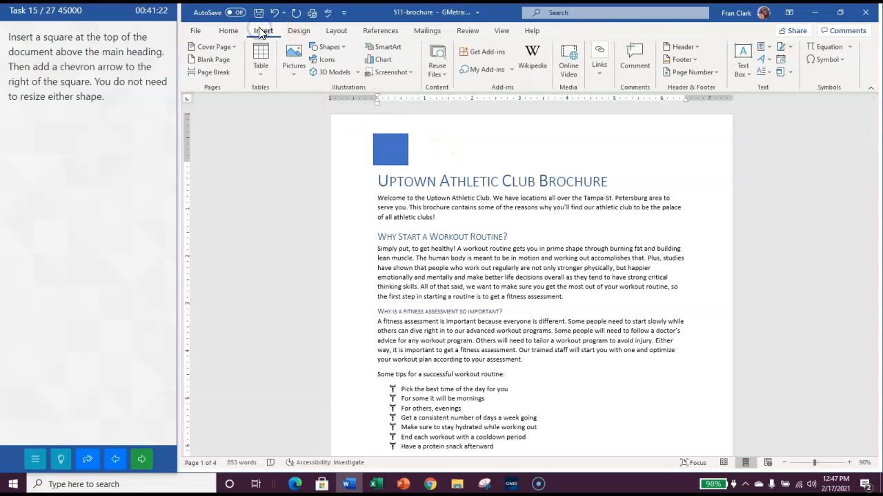
left_click(344, 49)
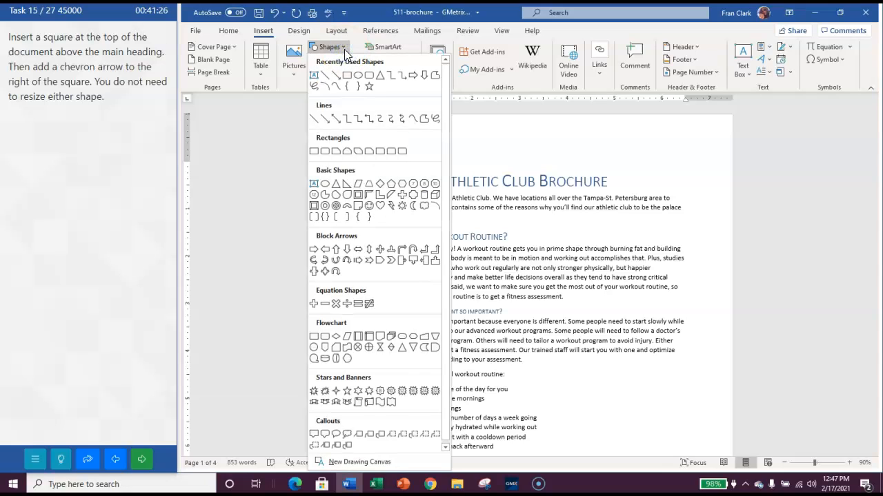
left_click(391, 261)
left_click_drag(422, 132, 447, 163)
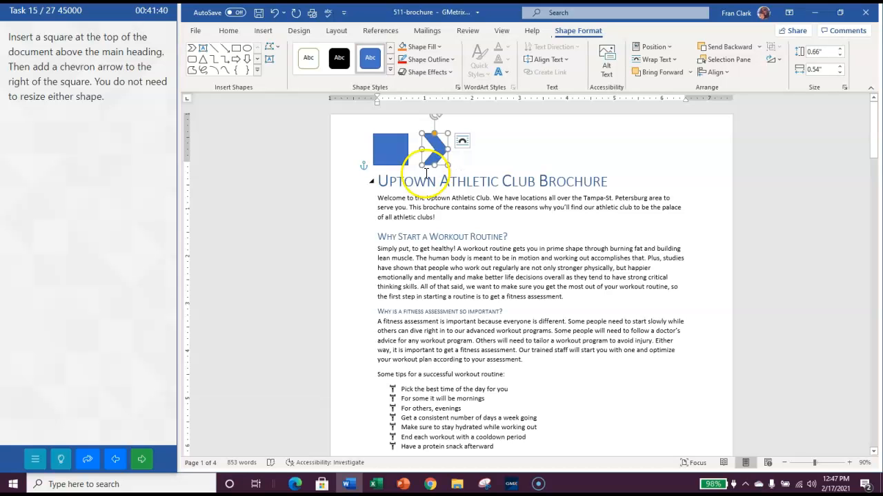
left_click(367, 286)
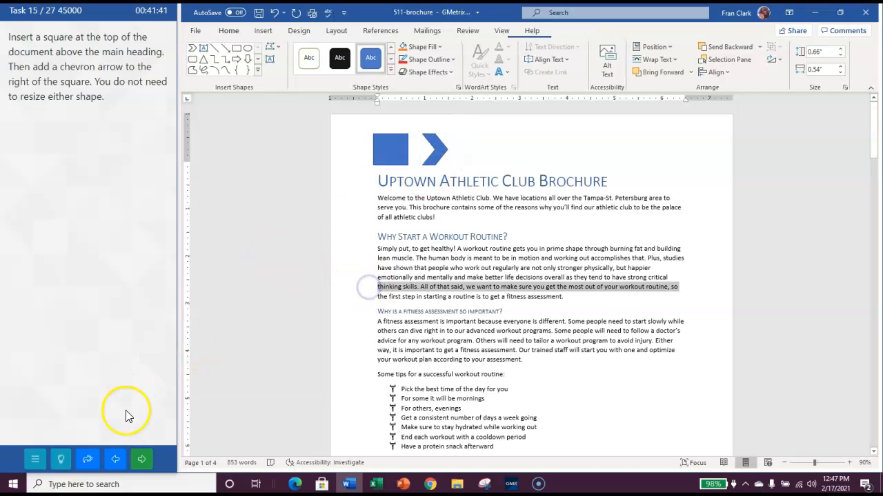
left_click(141, 460)
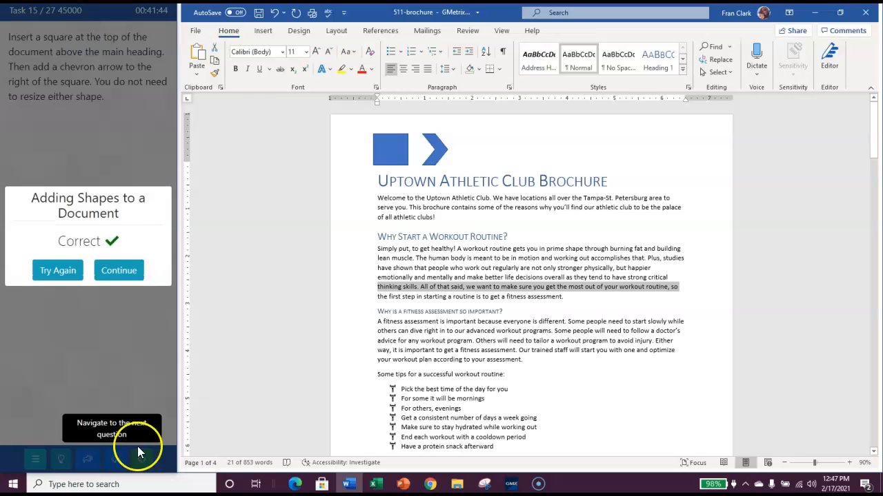
left_click(104, 265)
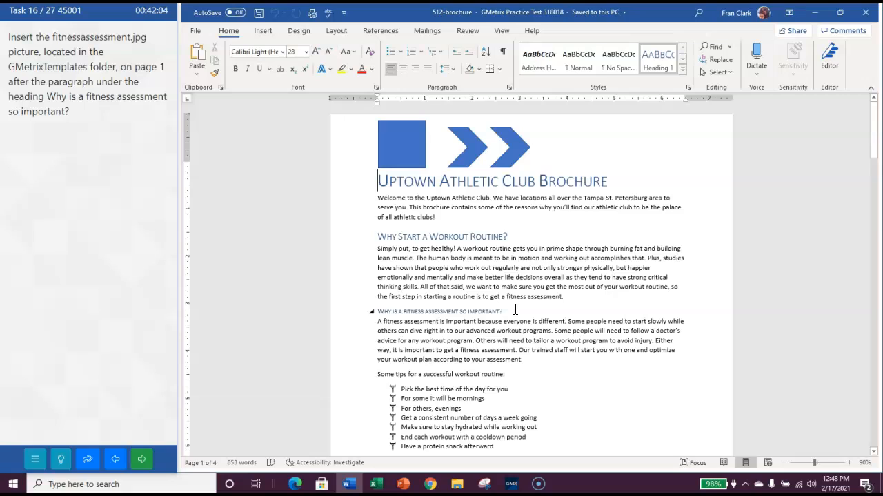
Step: Insert the fitnessassessment picture from GMetrixTemplates after the heading "Why is a fitness assessment so important?", submit Task 16 for grading and continue
left_click(515, 311)
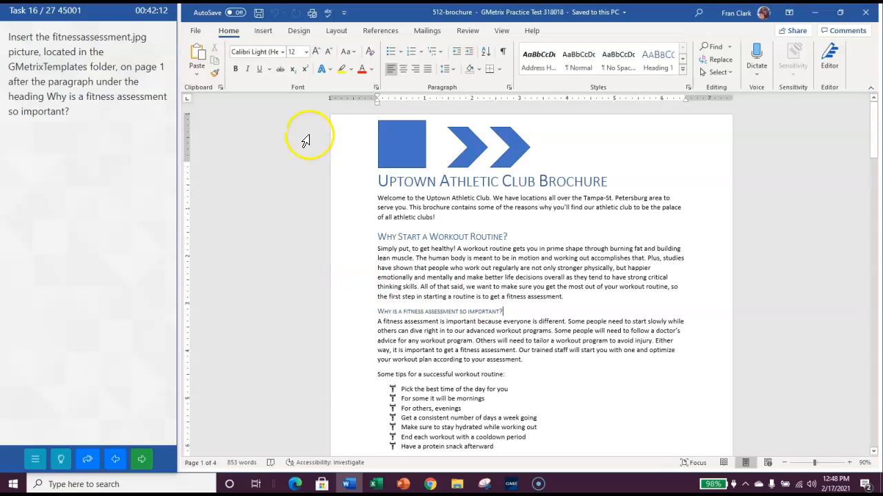
left_click(259, 31)
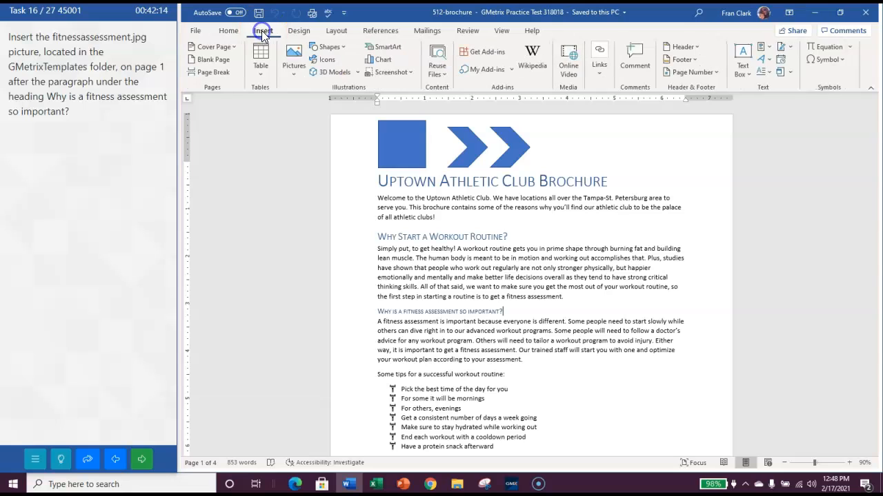
left_click(293, 69)
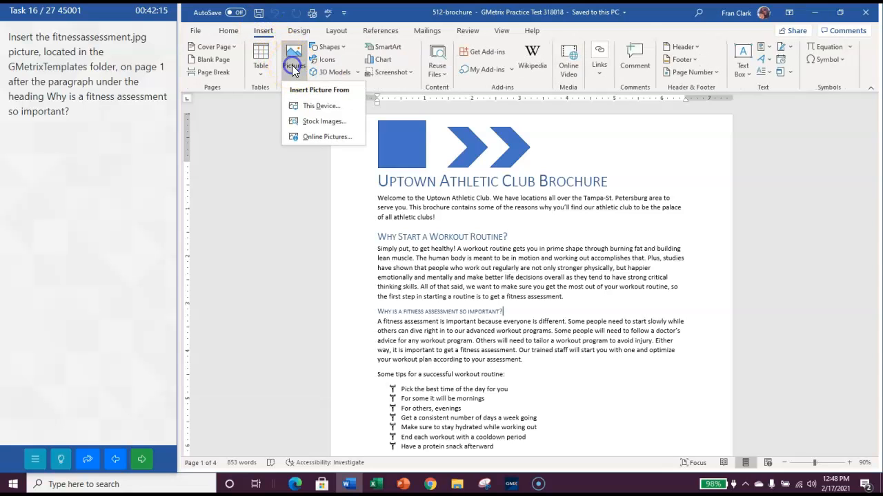
left_click(303, 106)
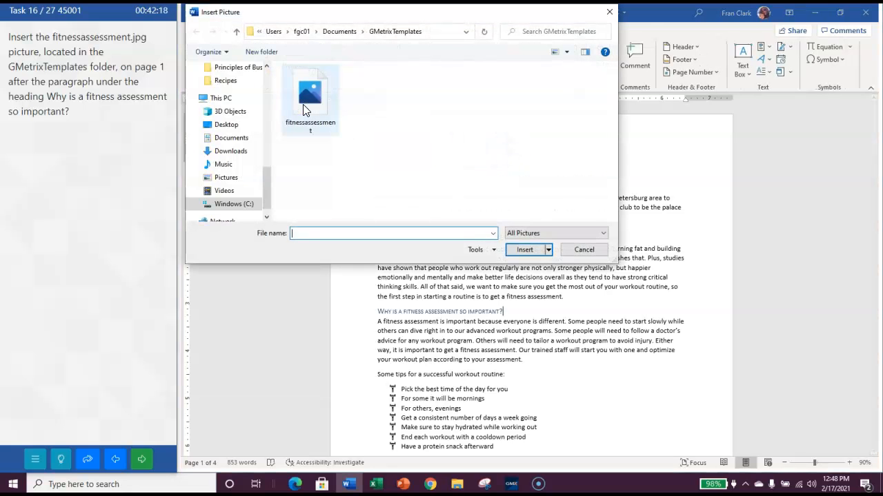
double_click(309, 95)
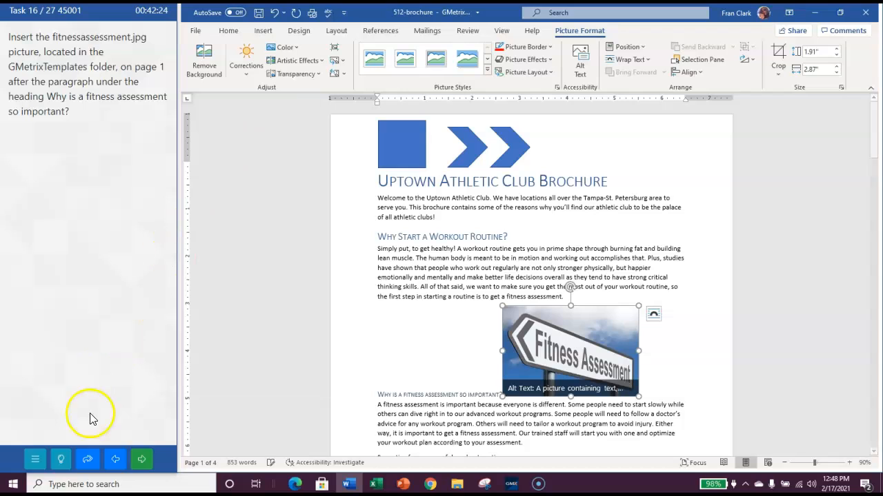
left_click(142, 468)
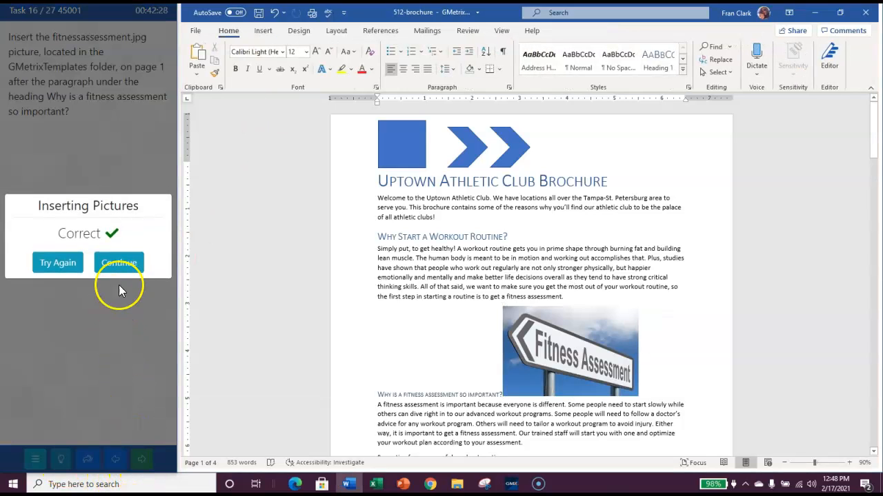
left_click(124, 263)
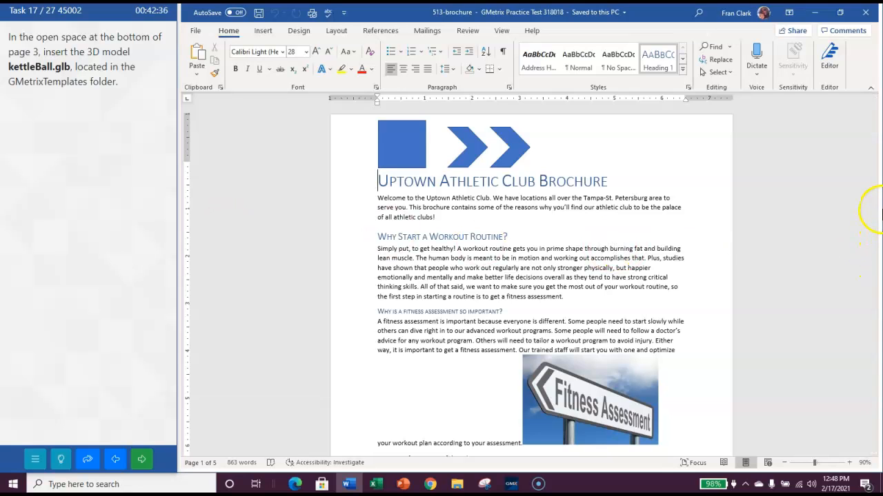
Step: Start inserting a 3D model from this device on the blank line below the Kettlebell section on page 3
left_click_drag(874, 126, 878, 266)
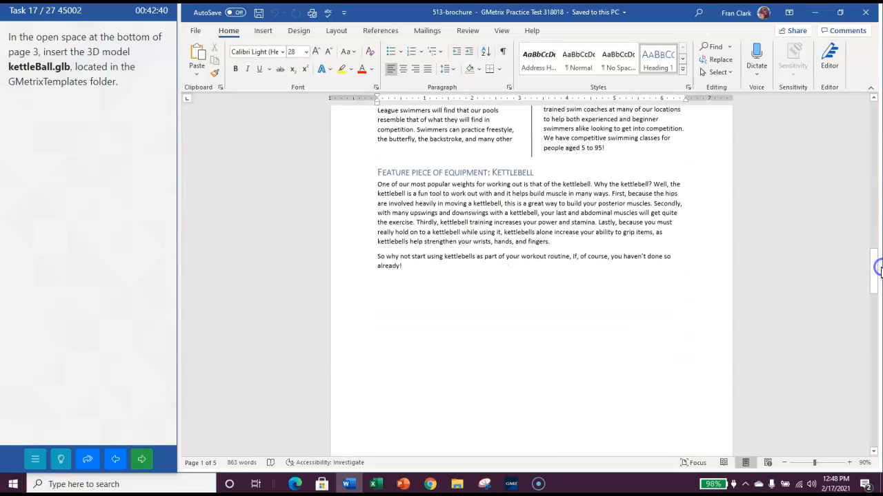
left_click(380, 297)
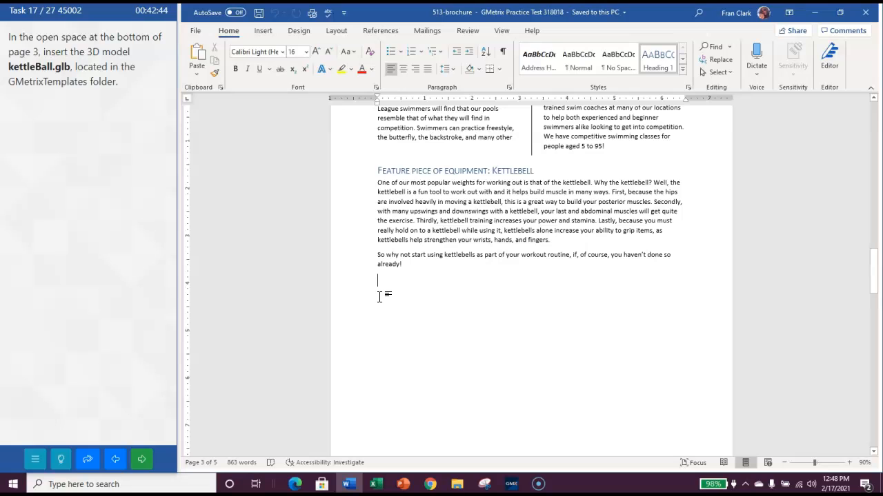
left_click(262, 33)
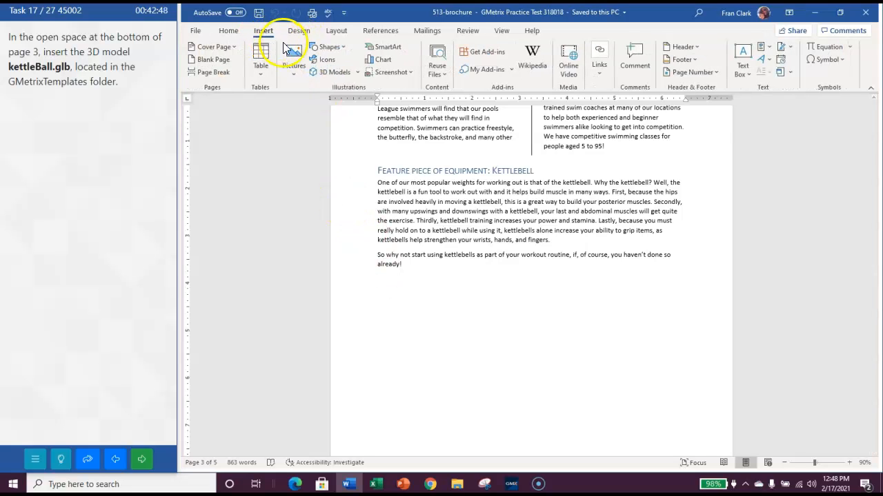
left_click(344, 76)
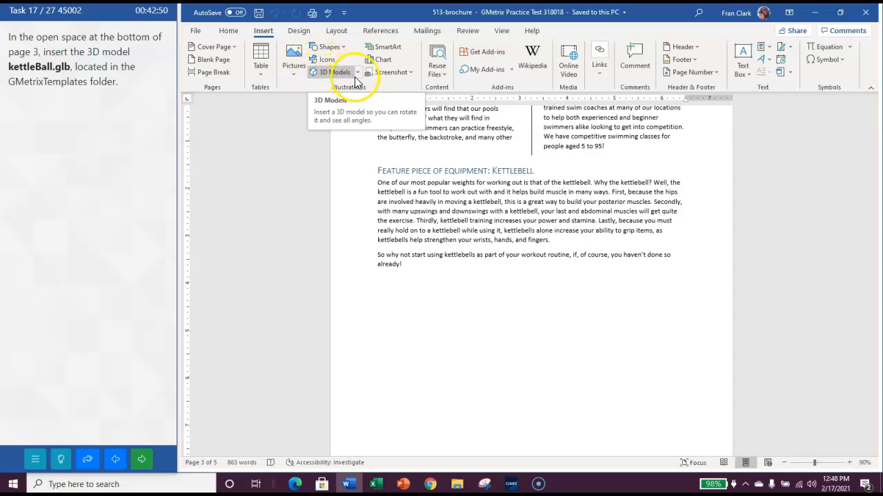
left_click(358, 75)
left_click(352, 107)
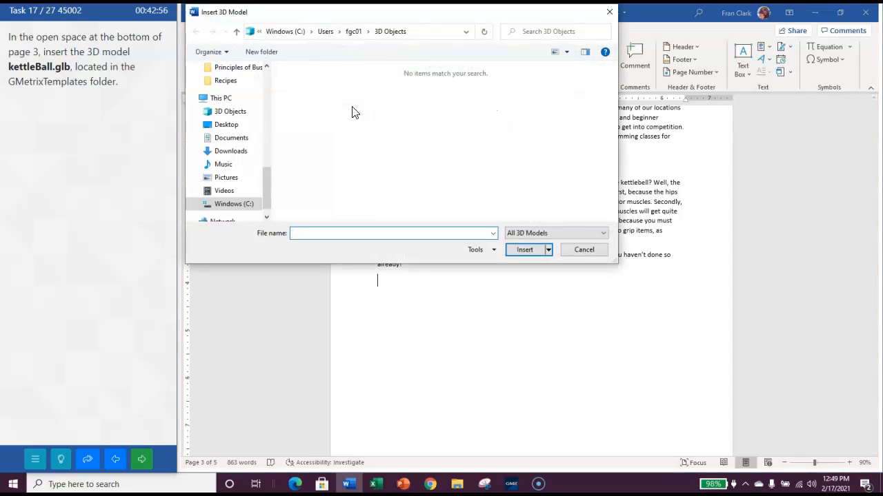
left_click(458, 109)
left_click(503, 166)
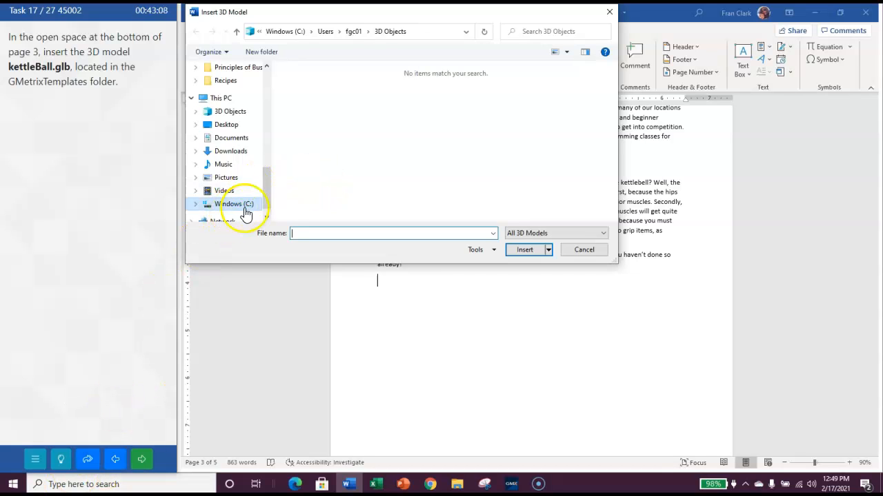
Step: Insert the kettleBall.glb model from the GMetrixTemplates folder in Documents, submit Task 17 for grading and continue
left_click_drag(269, 184, 269, 217)
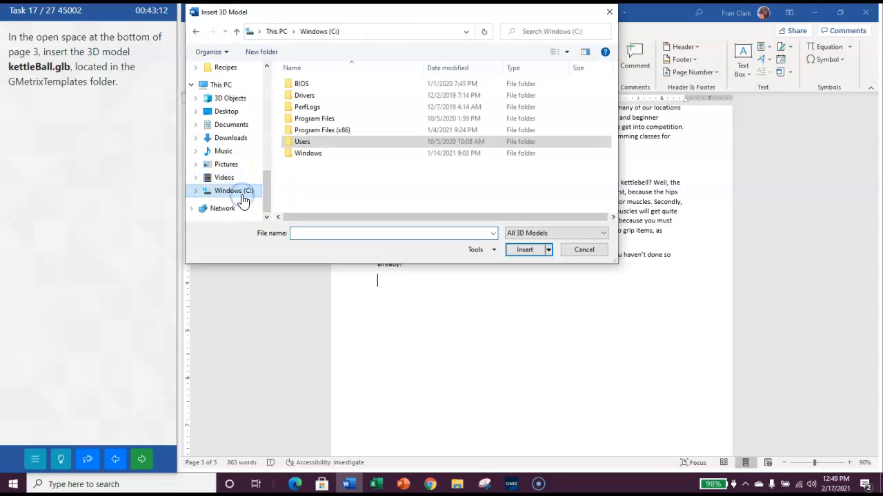
double_click(302, 141)
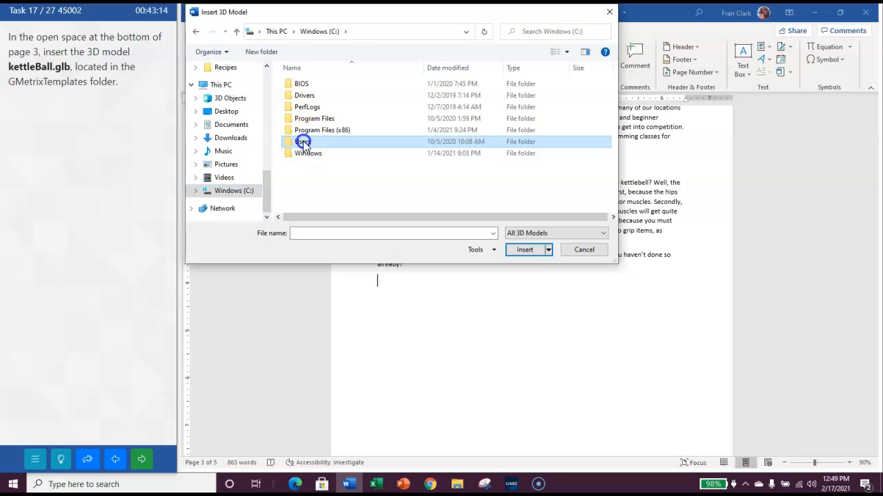
double_click(305, 86)
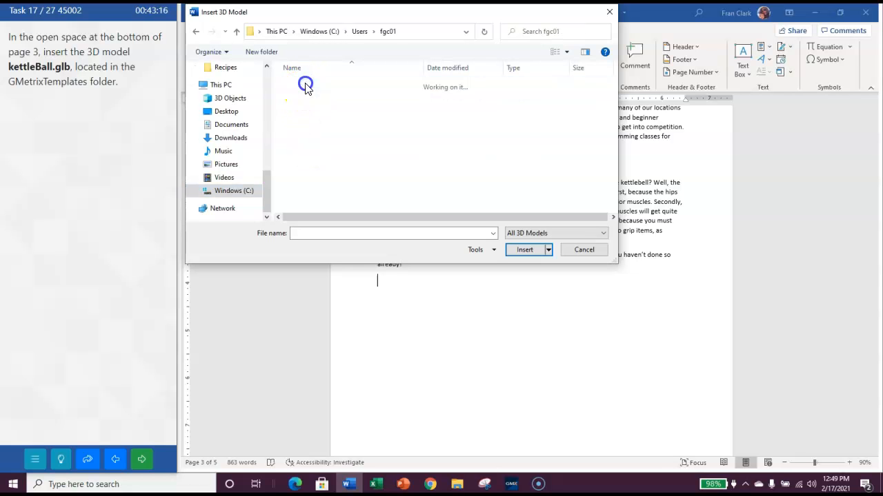
double_click(306, 109)
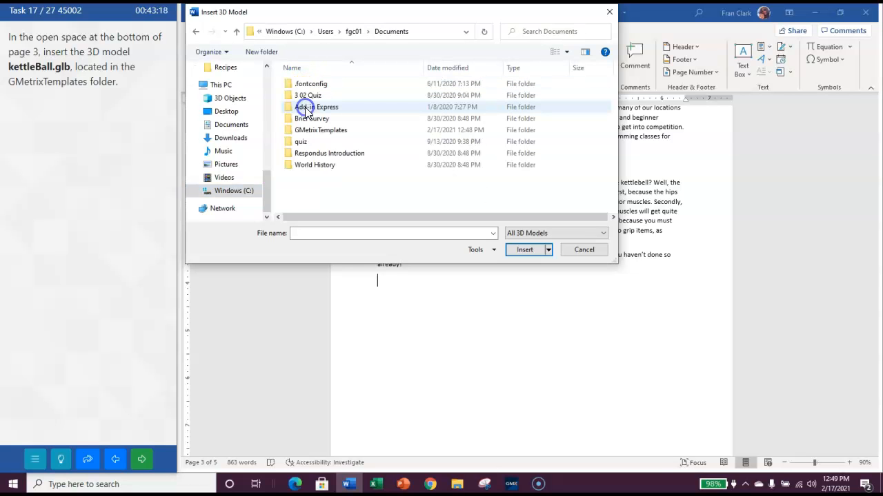
double_click(306, 130)
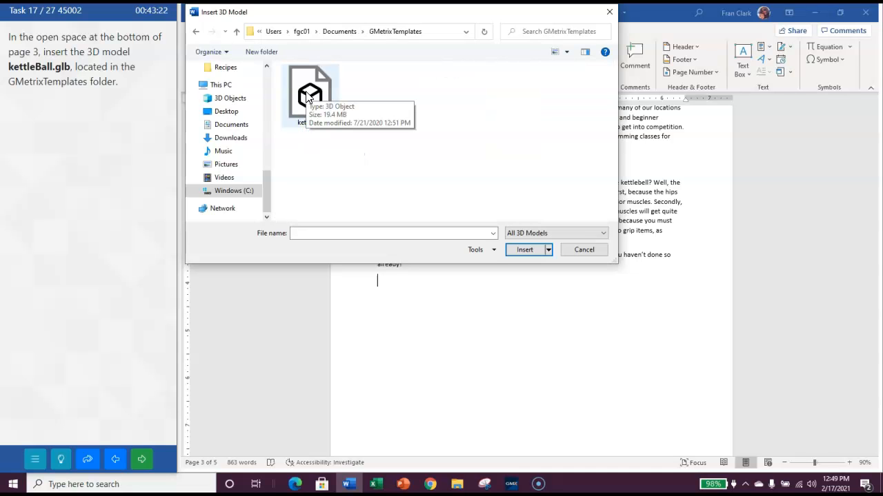
double_click(306, 98)
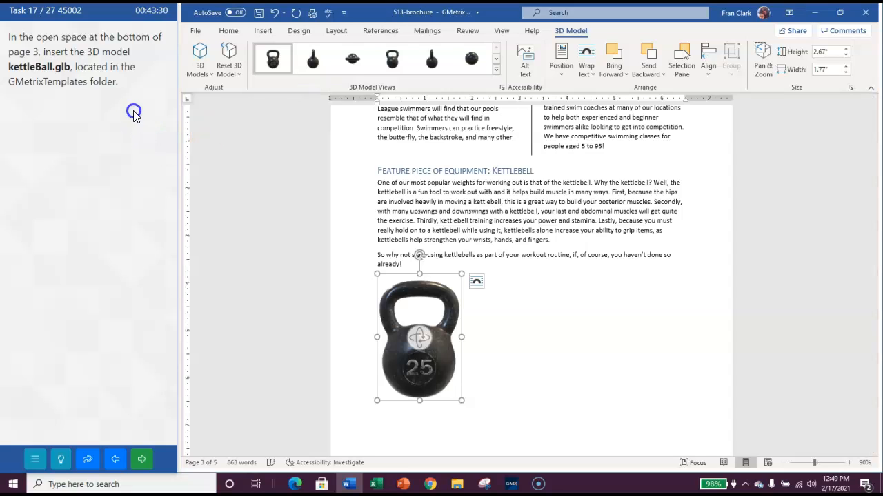
left_click(142, 460)
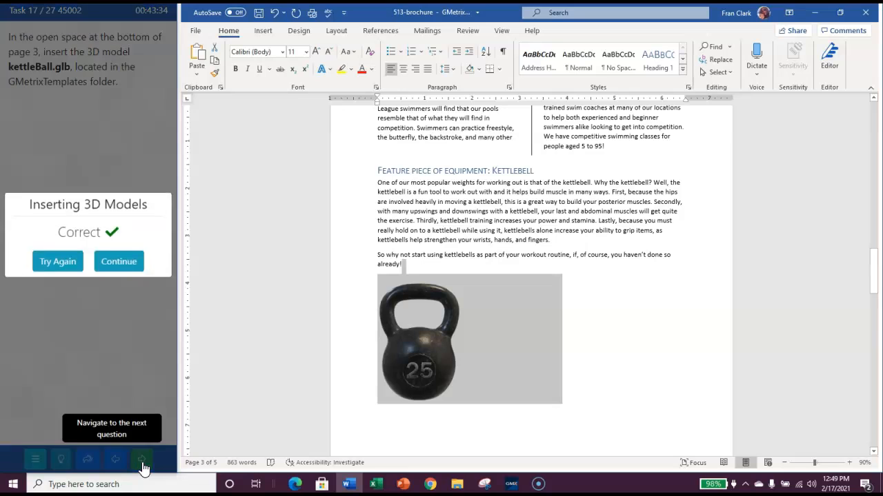
left_click(110, 266)
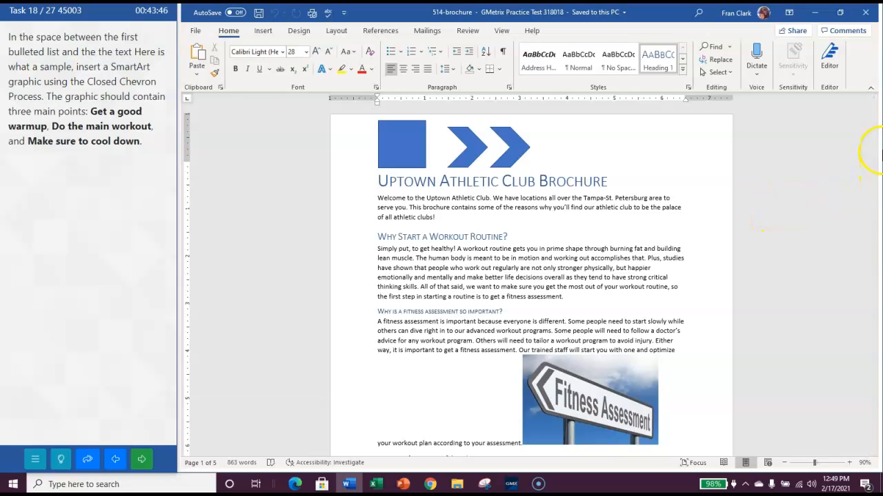
Step: Start a SmartArt graphic on the blank line between the first bulleted list and "Here is what a sample", showing the Process layouts
left_click(875, 112)
left_click_drag(875, 112, 874, 152)
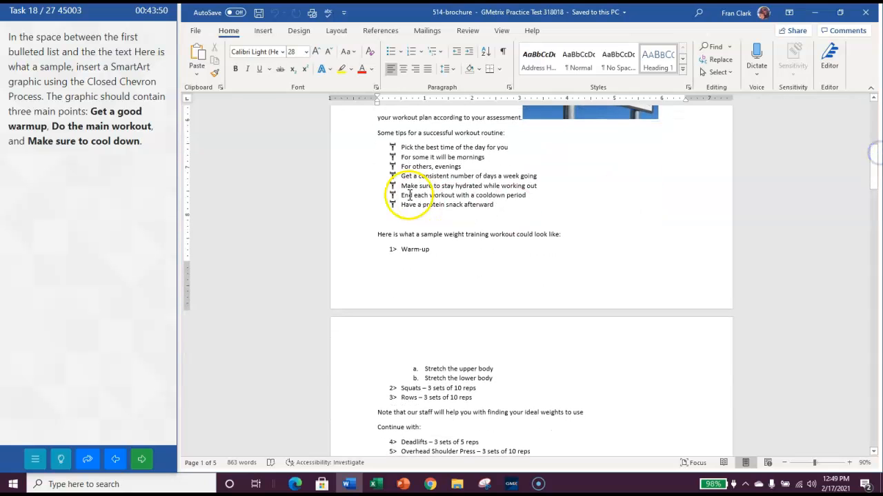
left_click(395, 219)
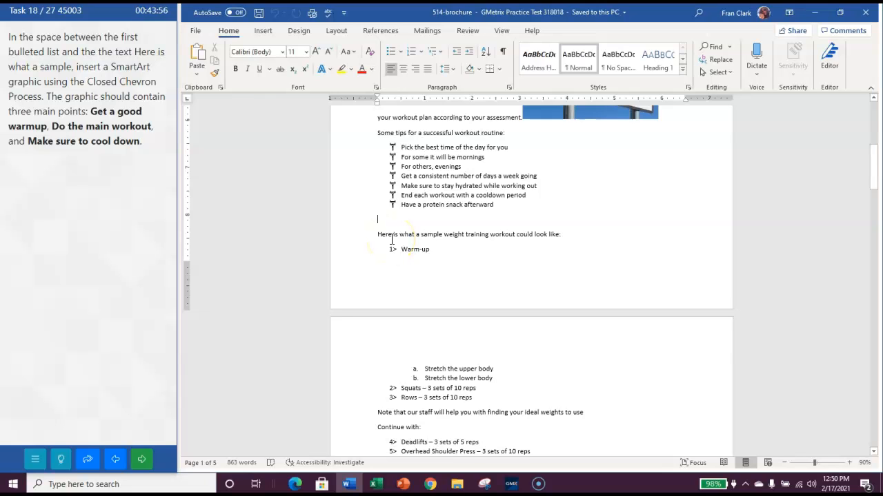
left_click(263, 32)
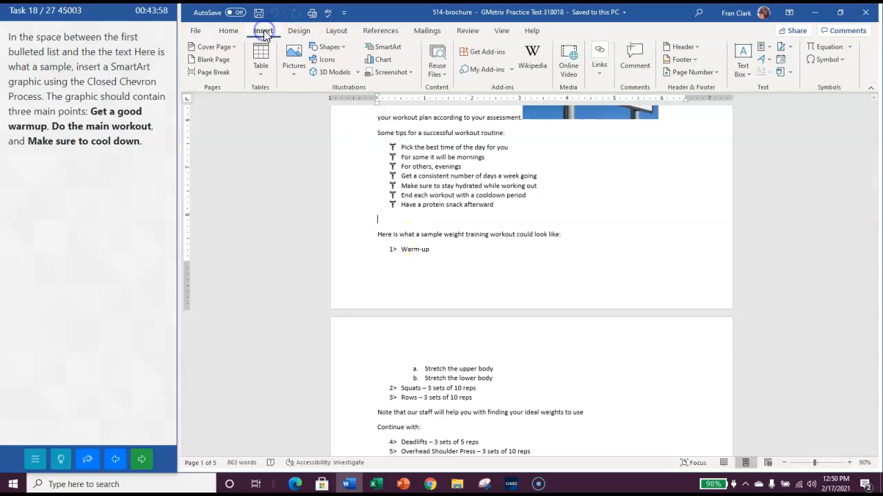
left_click(378, 48)
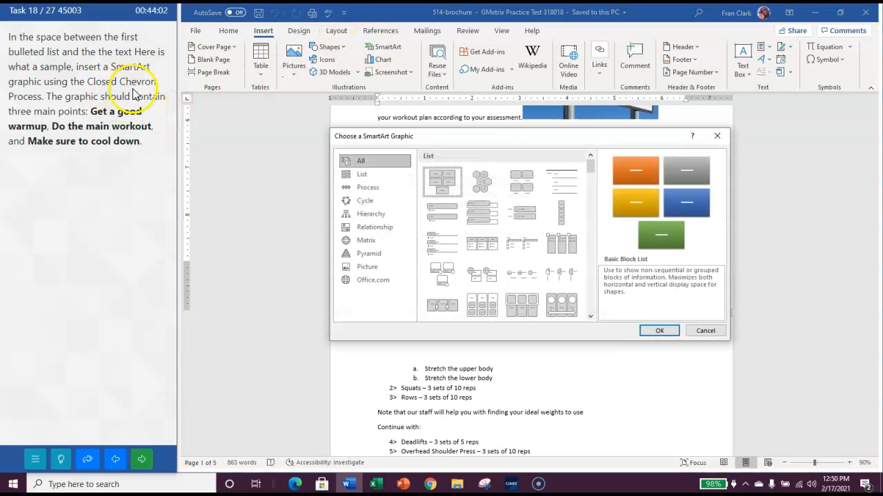
left_click(361, 189)
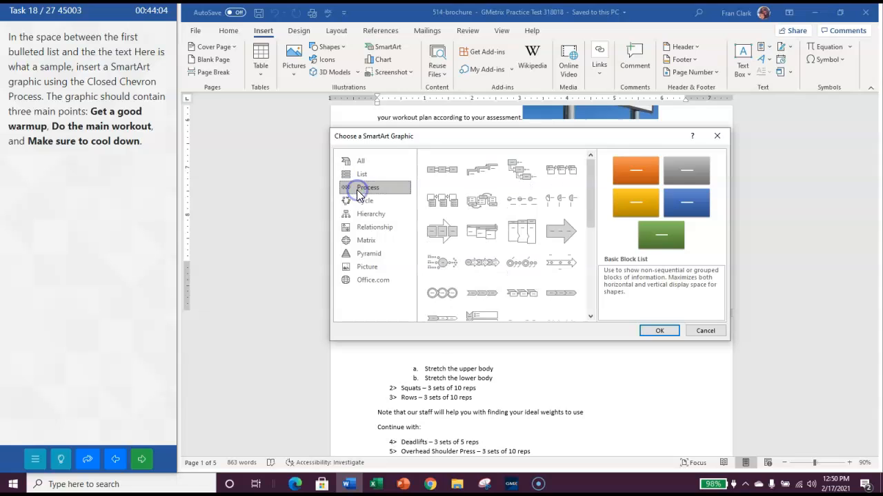
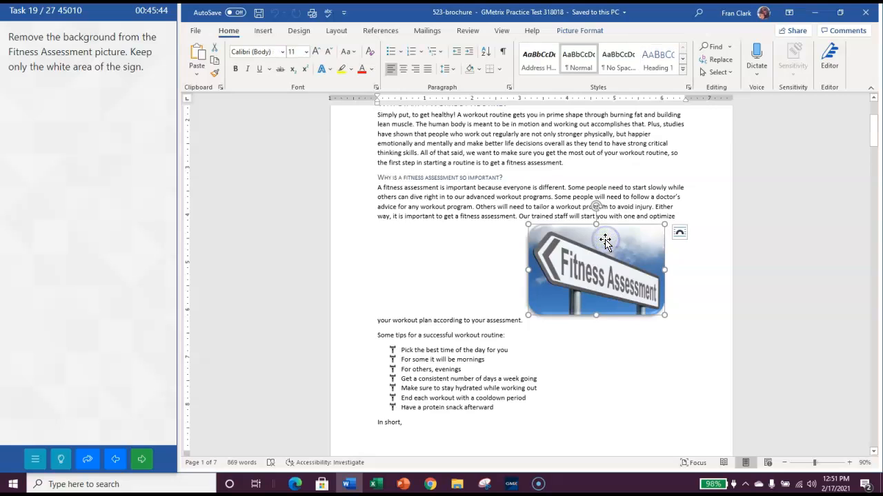
Step: Remove the Fitness Assessment picture's background, marking the sign's arrow tip and far right end as areas to keep, and keep the changes
left_click(574, 31)
left_click(201, 69)
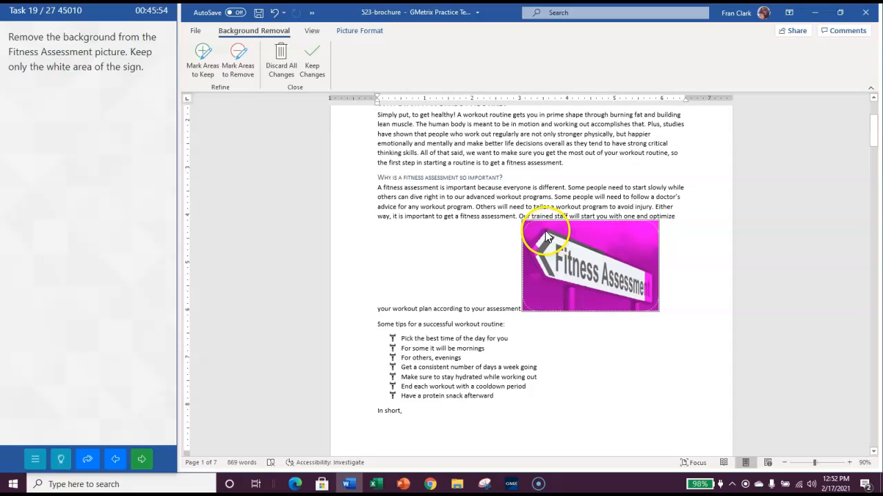
left_click_drag(564, 242, 650, 283)
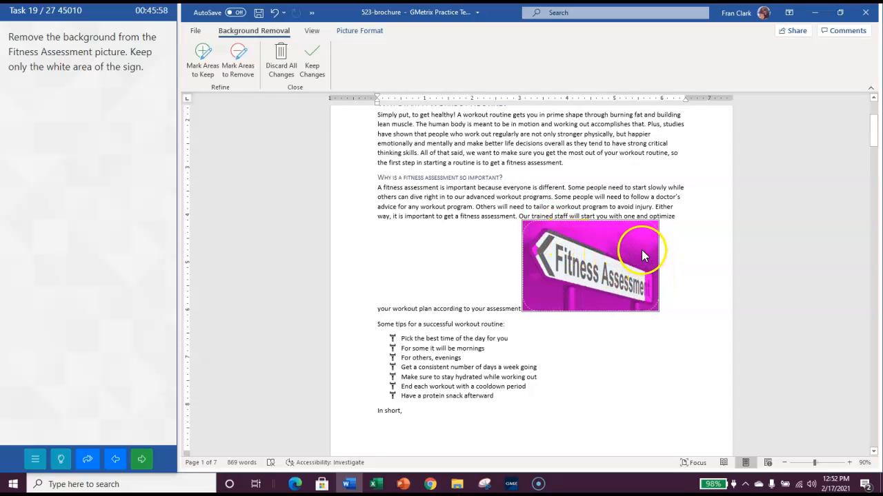
left_click(198, 52)
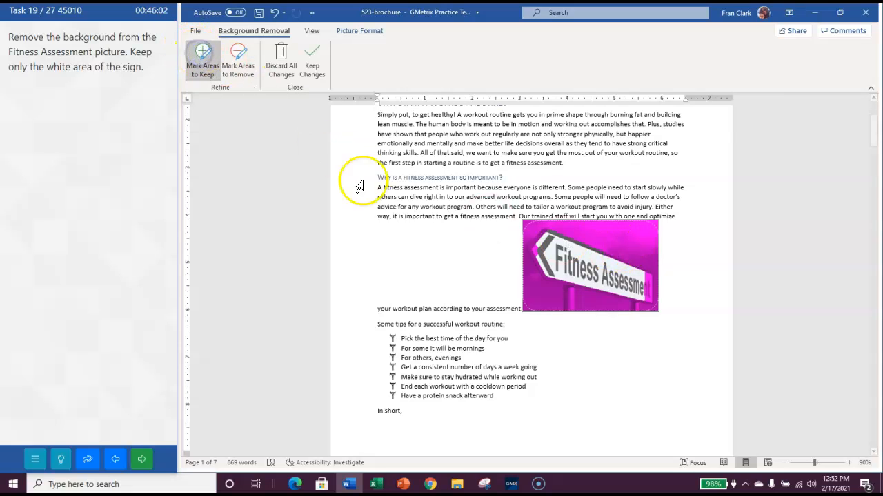
left_click(535, 247)
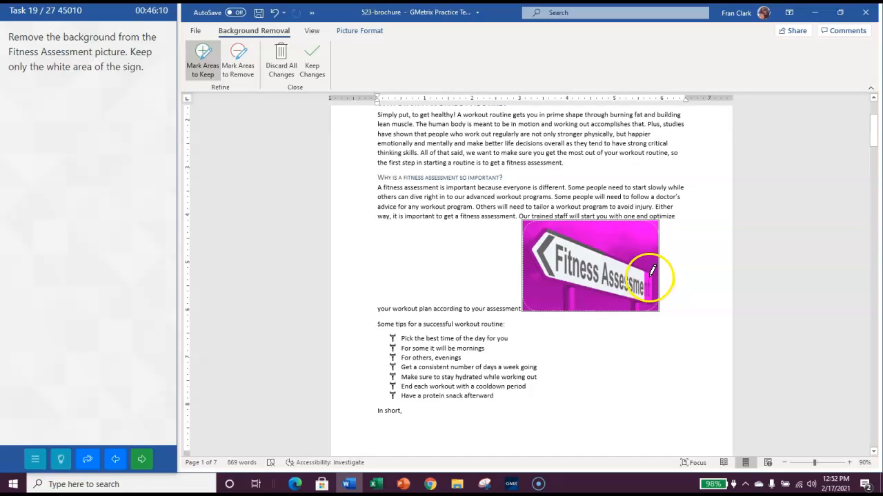
left_click_drag(650, 276, 651, 306)
left_click(311, 62)
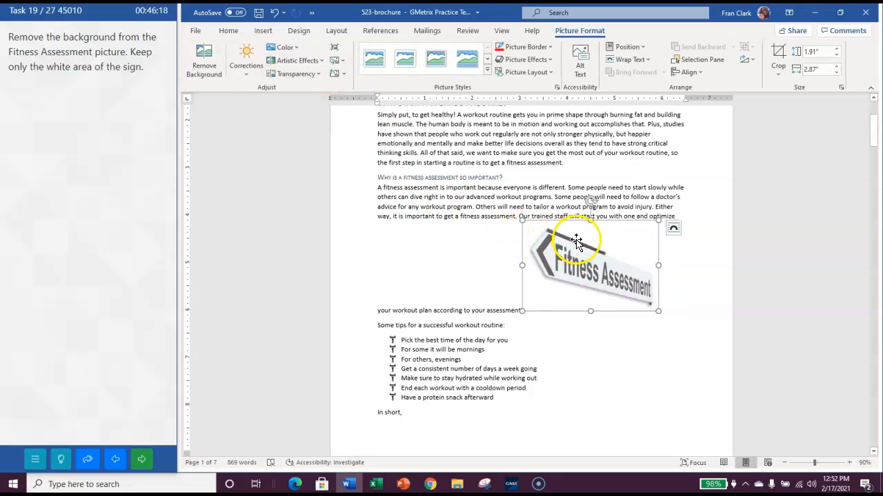
Step: Mark the sign's dark upper edge for removal in the background removal, keep the changes, submit Task 19 for grading and continue
left_click(205, 61)
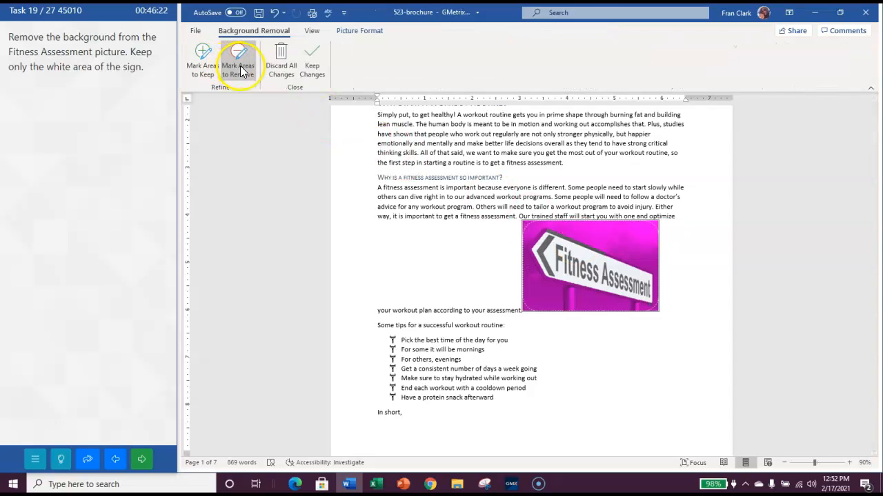
left_click(234, 69)
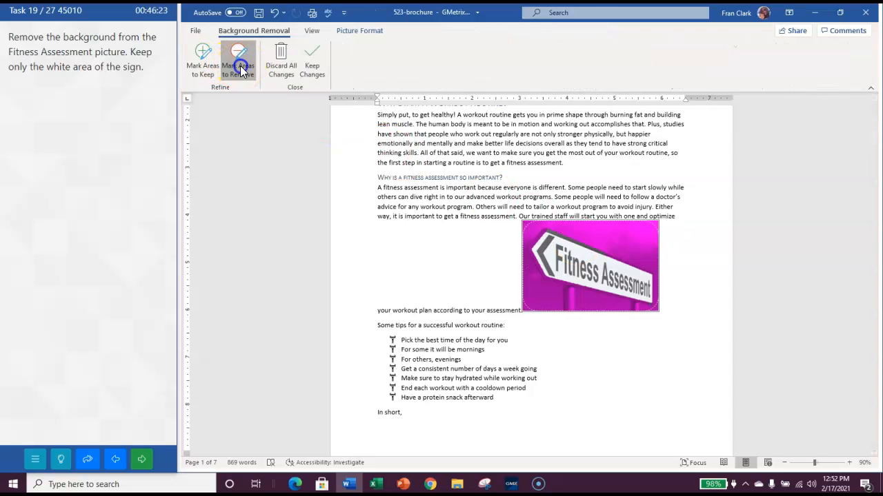
left_click(547, 231)
left_click_drag(547, 233, 573, 240)
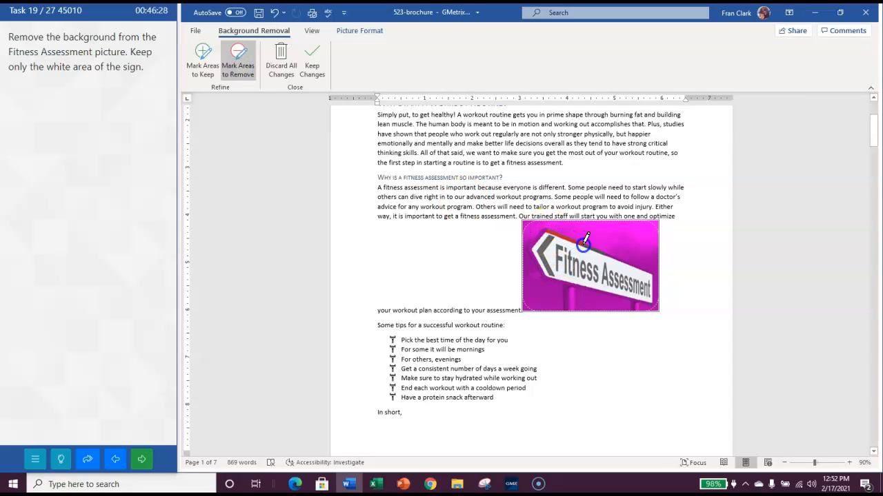
left_click_drag(596, 242, 620, 252)
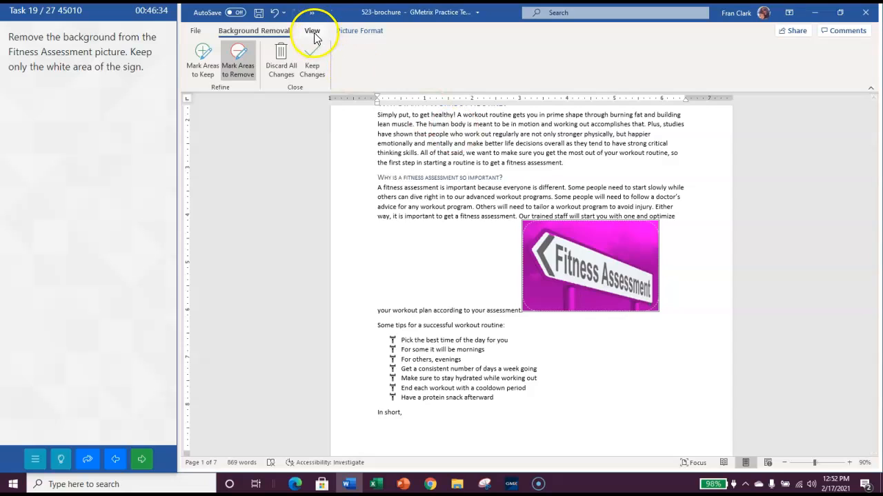
left_click(316, 61)
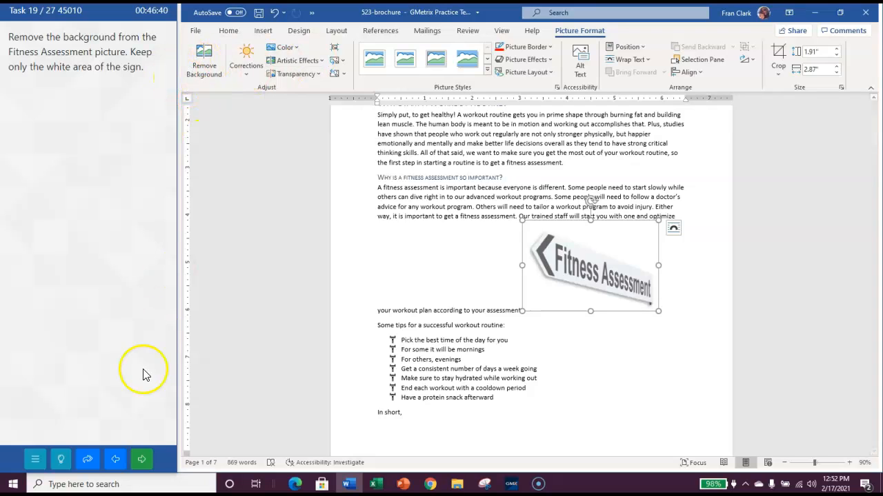
left_click(146, 458)
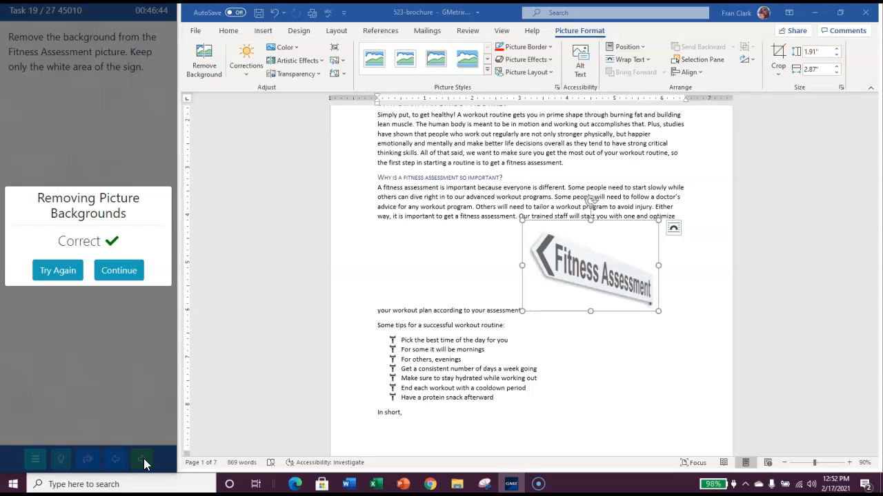
left_click(119, 273)
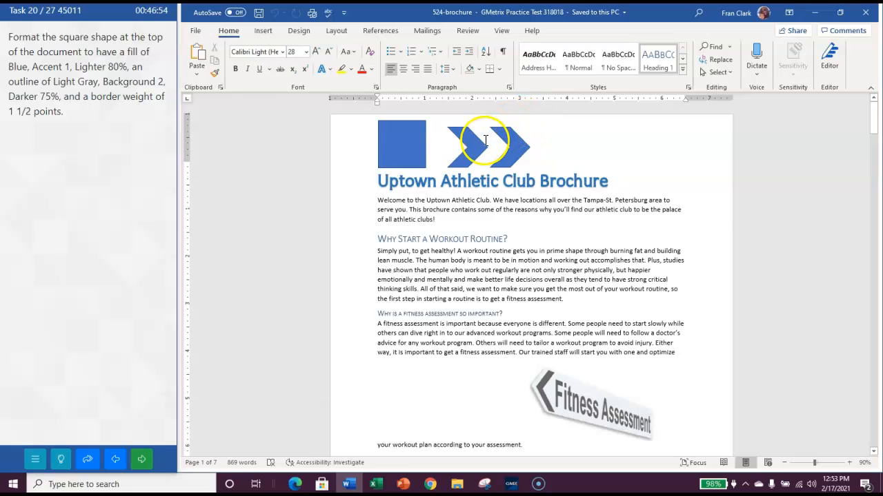
Step: Fill the square shape above the document title with Blue, Accent 1, Lighter 80%
left_click(409, 147)
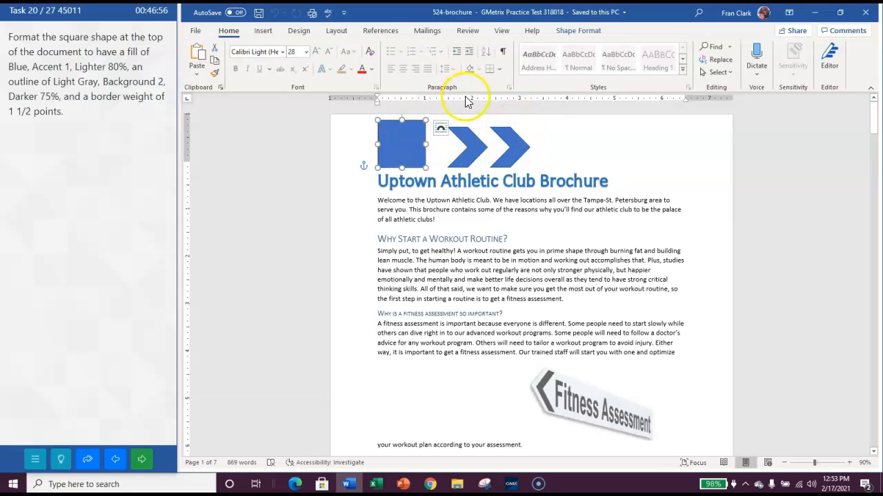
left_click(577, 33)
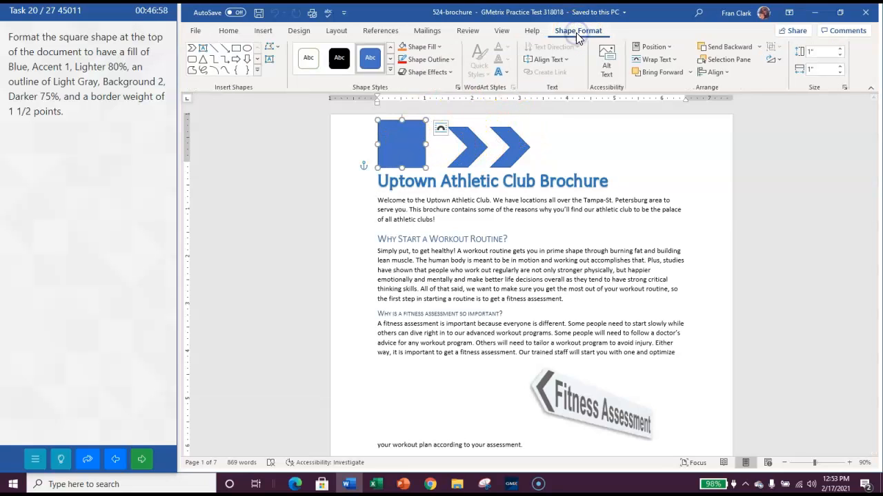
left_click(434, 48)
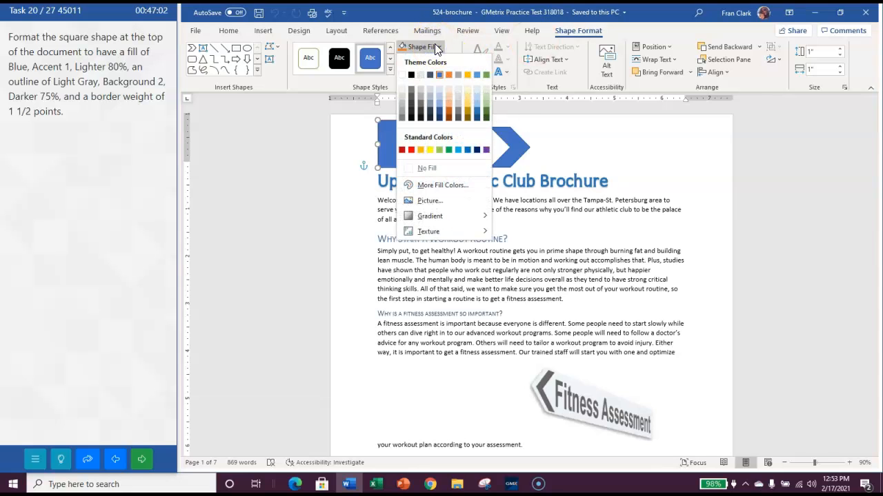
left_click(439, 88)
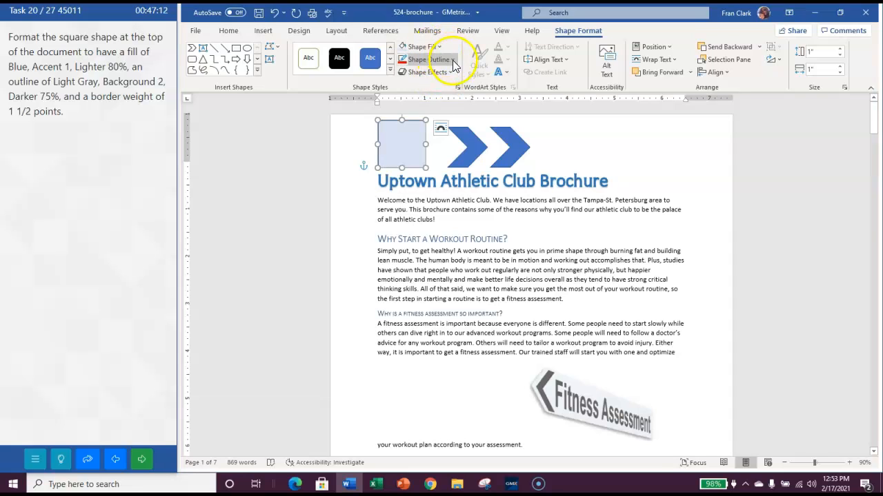
Step: Set the square's outline to Light Gray, Background 2, Darker 75% with a weight of 1½ pt
left_click(449, 64)
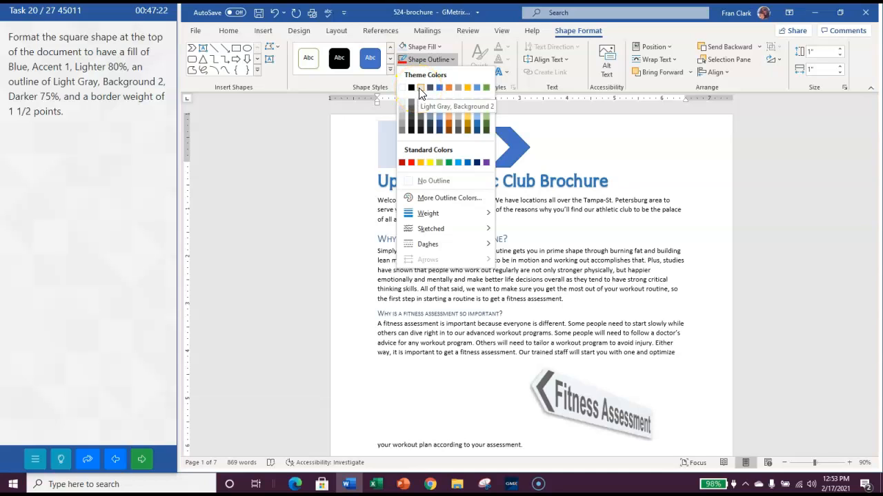
left_click(421, 126)
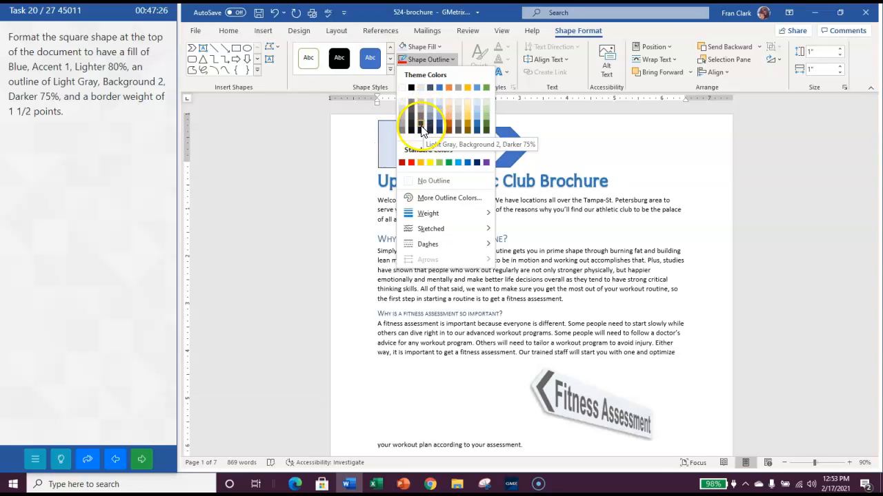
left_click(421, 127)
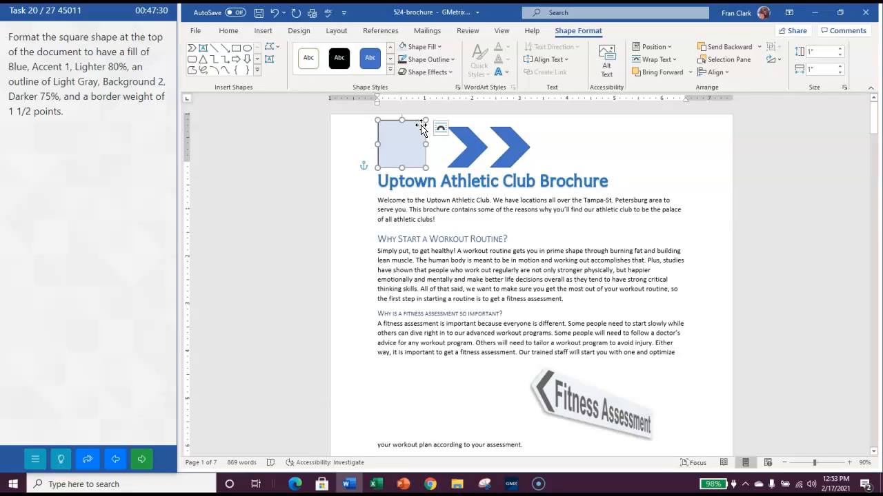
left_click(451, 60)
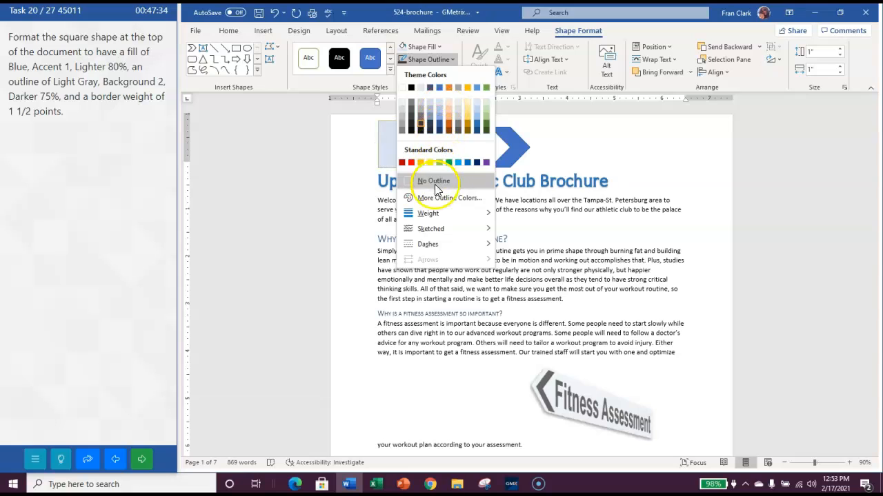
mouse_move(432, 217)
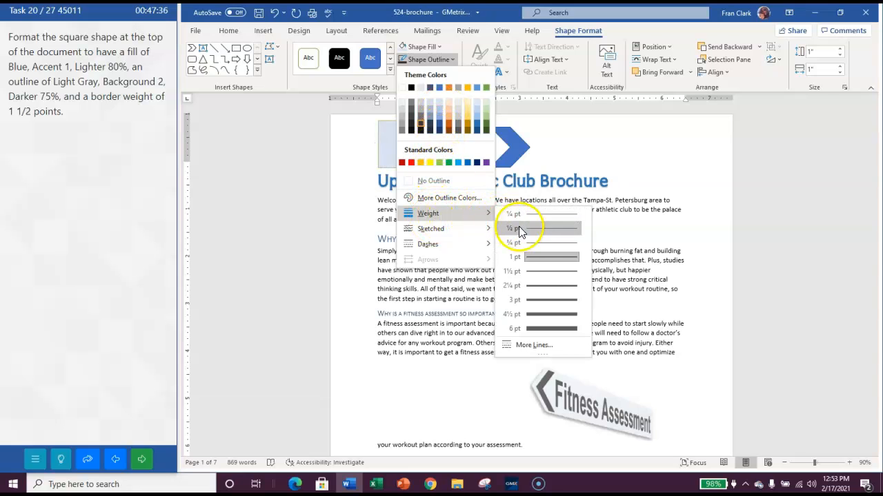
left_click(525, 272)
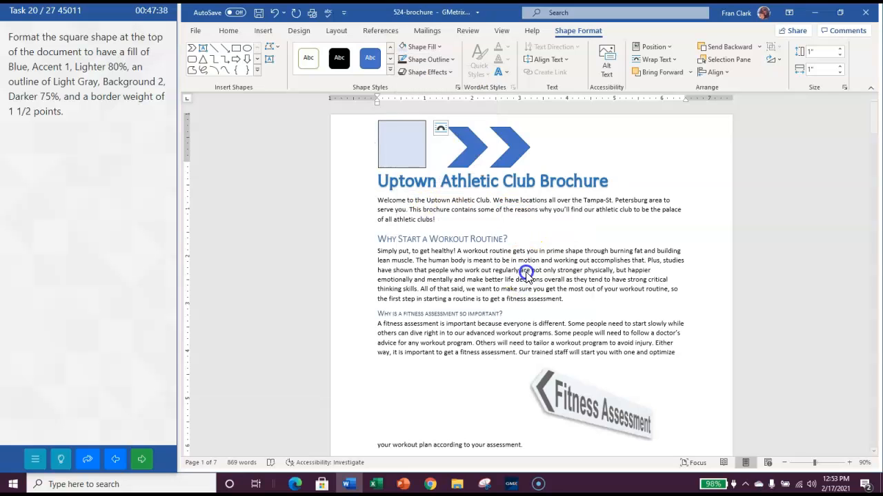
Step: Deselect the formatted square, submit Task 20 for grading and continue to Task 21
left_click(545, 228)
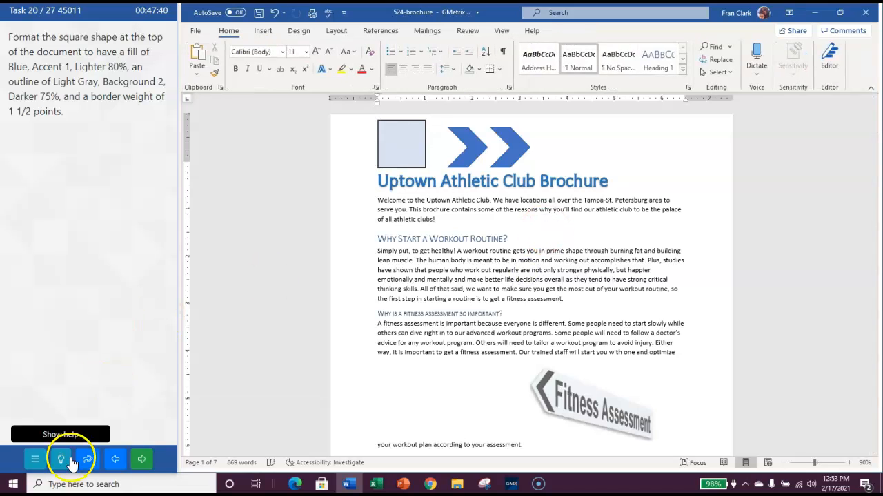
left_click(138, 469)
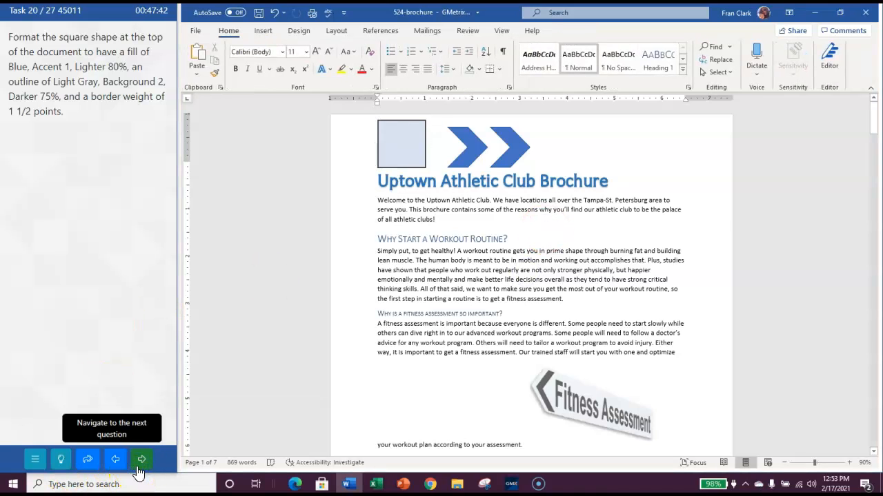
left_click(126, 275)
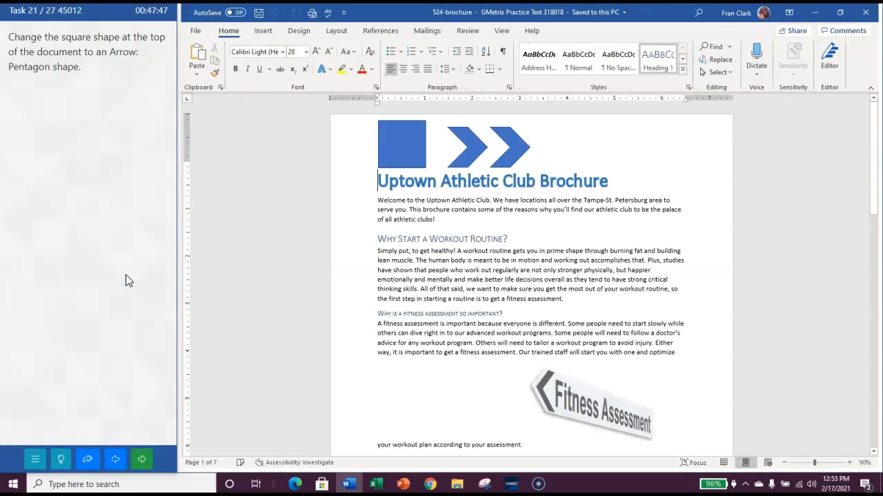
Step: Change the square shape above the document title to the Arrow: Pentagon block arrow
left_click(259, 184)
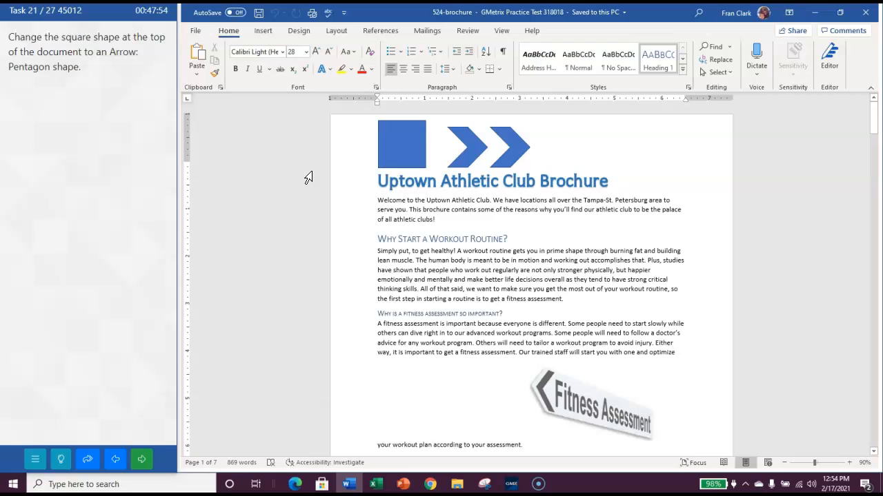
left_click(401, 147)
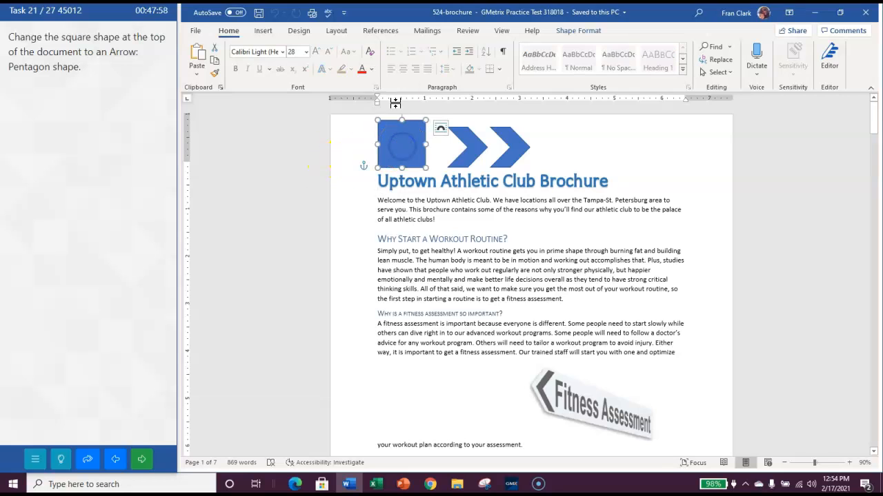
left_click(576, 30)
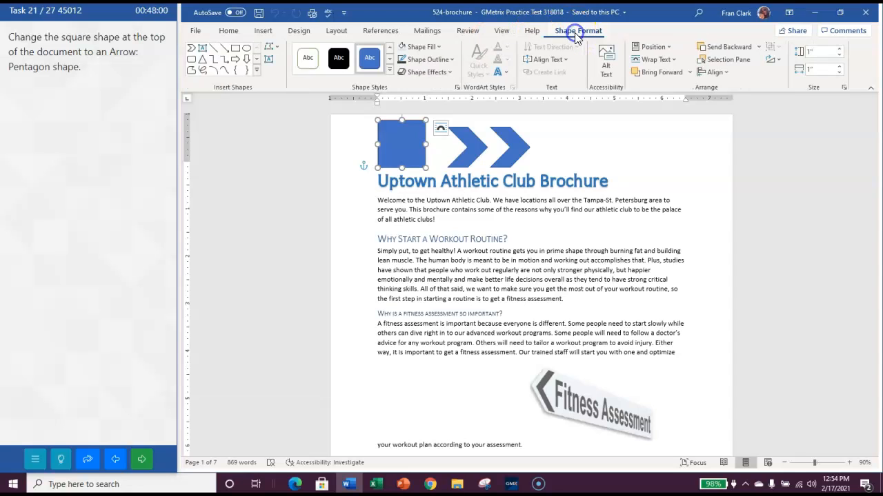
left_click(271, 48)
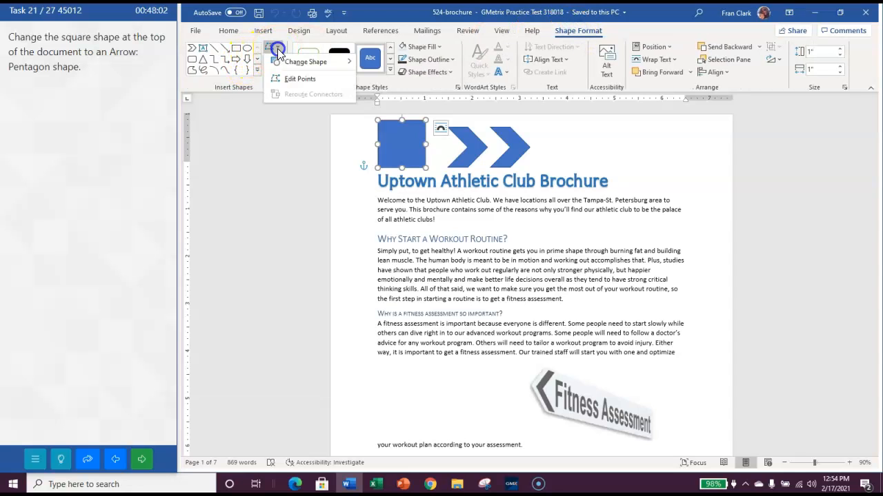
mouse_move(285, 61)
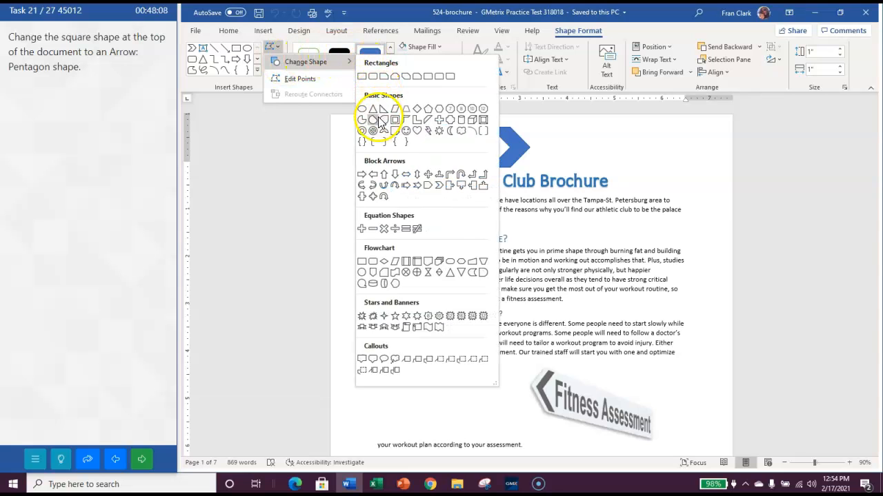
left_click(427, 184)
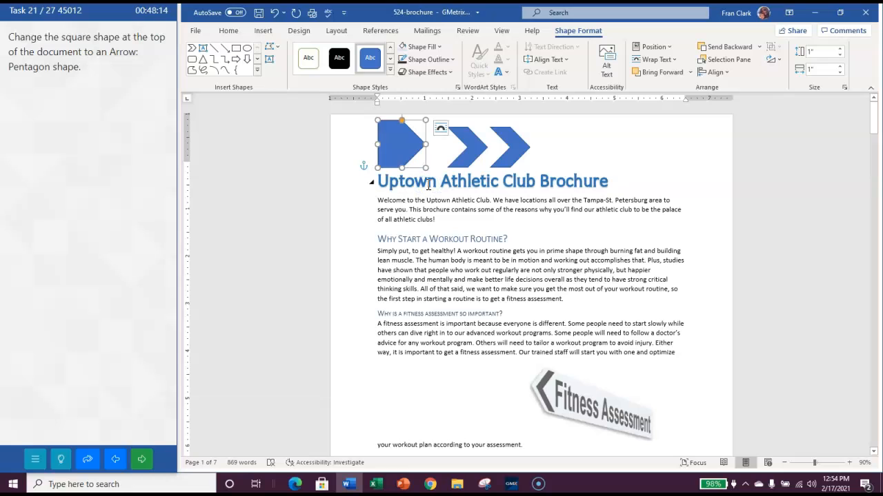
Step: Submit Task 21 for grading and continue to Task 22
left_click(148, 465)
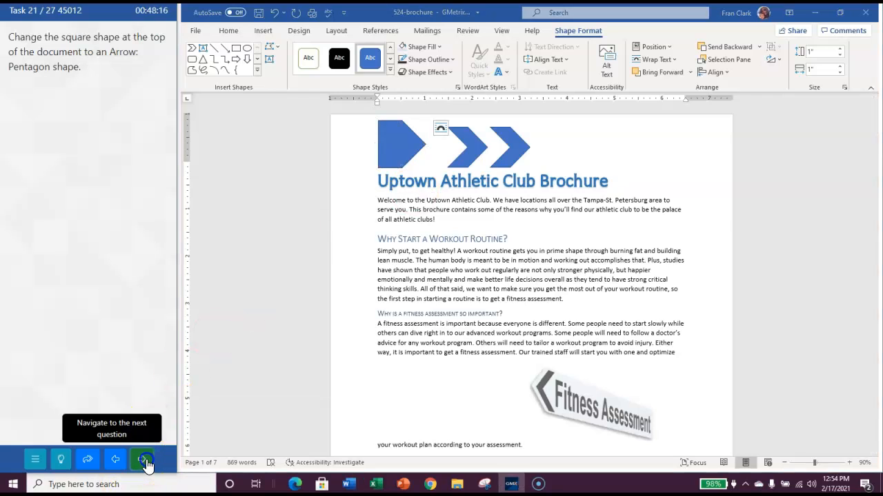
left_click(87, 373)
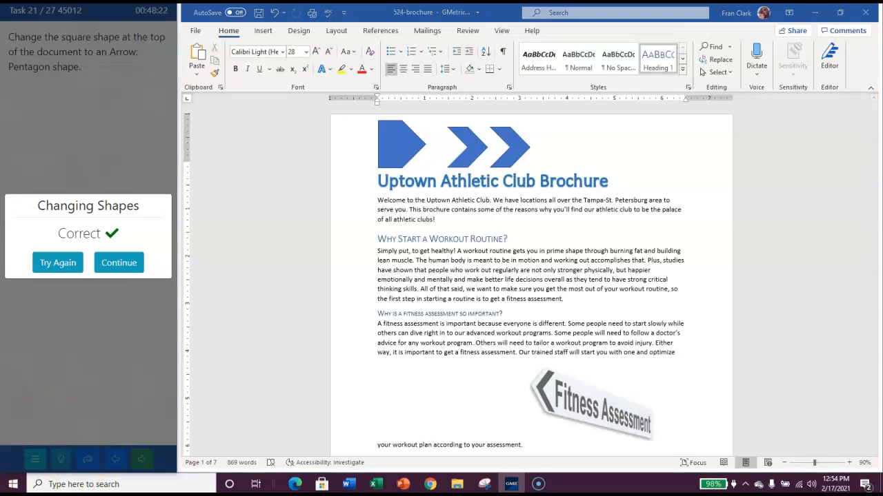
left_click(31, 489)
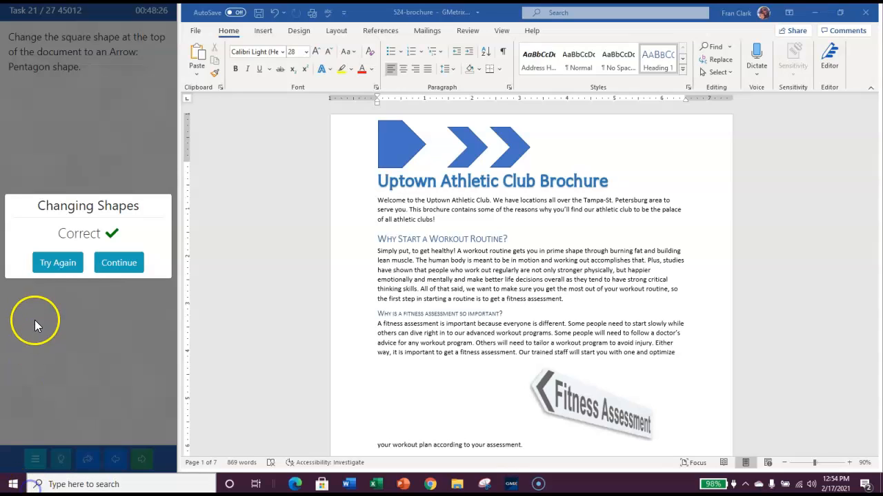
left_click(108, 261)
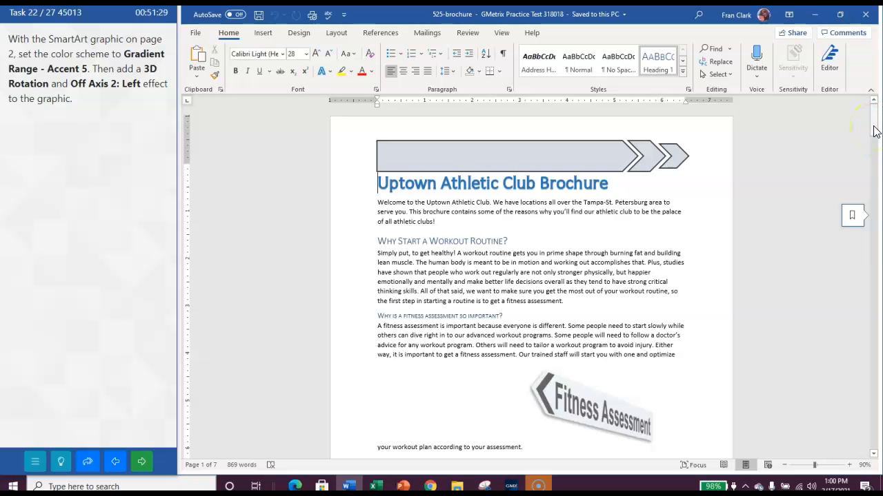
Step: Set the color scheme of the whole SmartArt graphic on page 2 to Gradient Range - Accent 5
left_click_drag(874, 132, 875, 170)
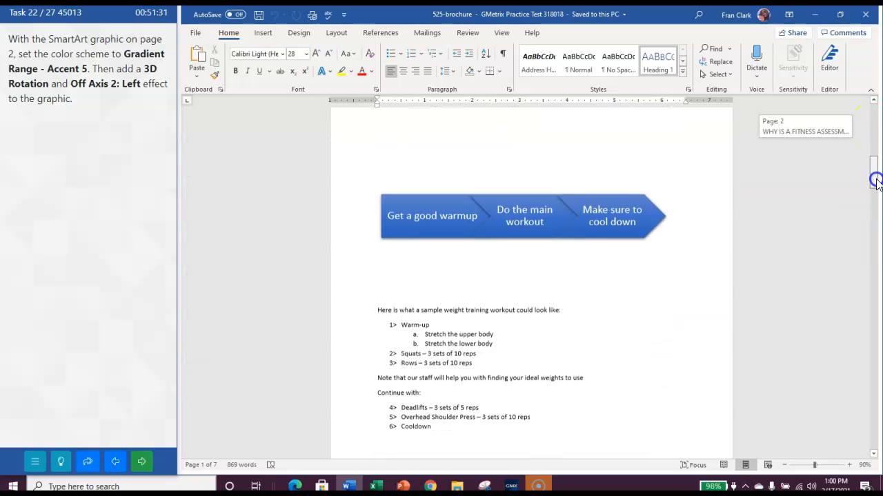
left_click(647, 225)
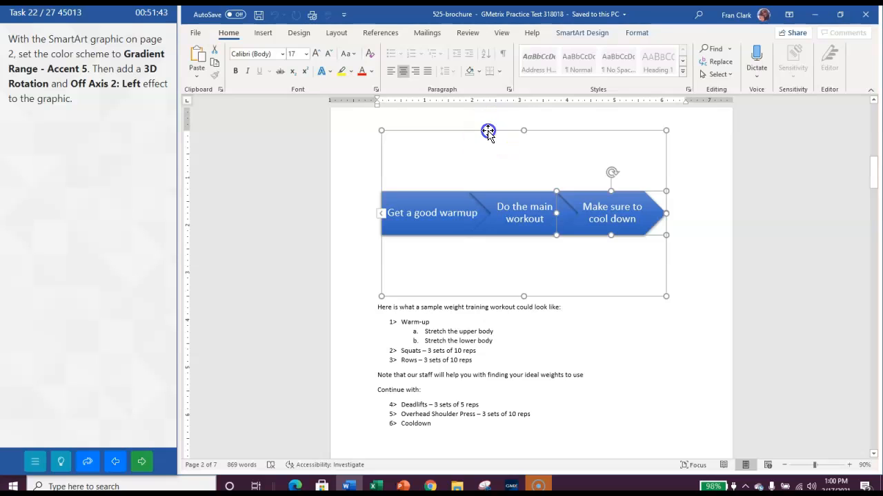
left_click(488, 131)
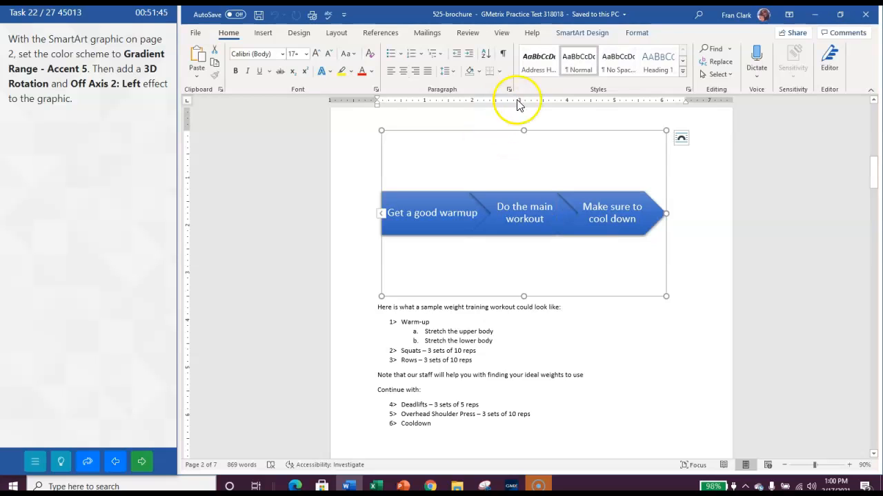
left_click(575, 34)
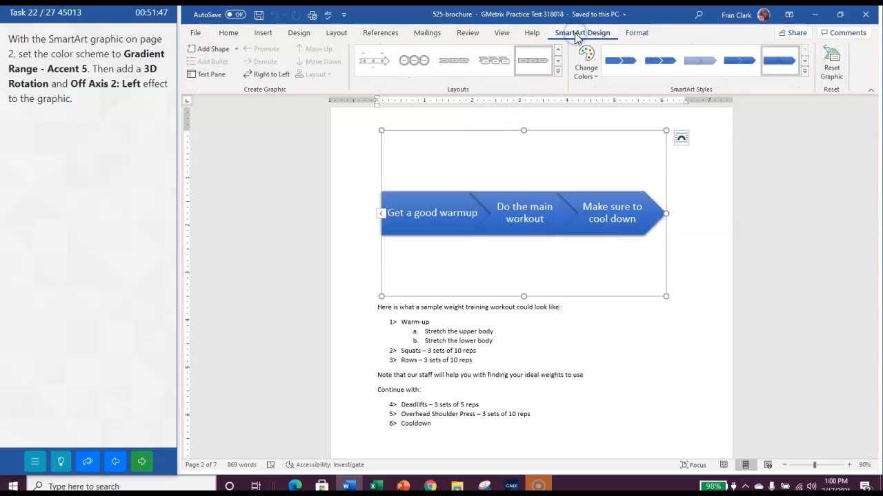
left_click(595, 79)
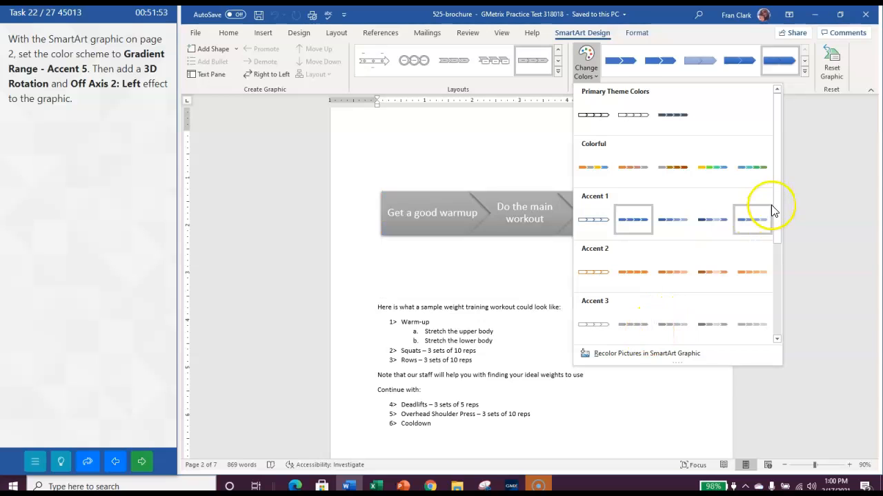
left_click_drag(777, 199, 778, 278)
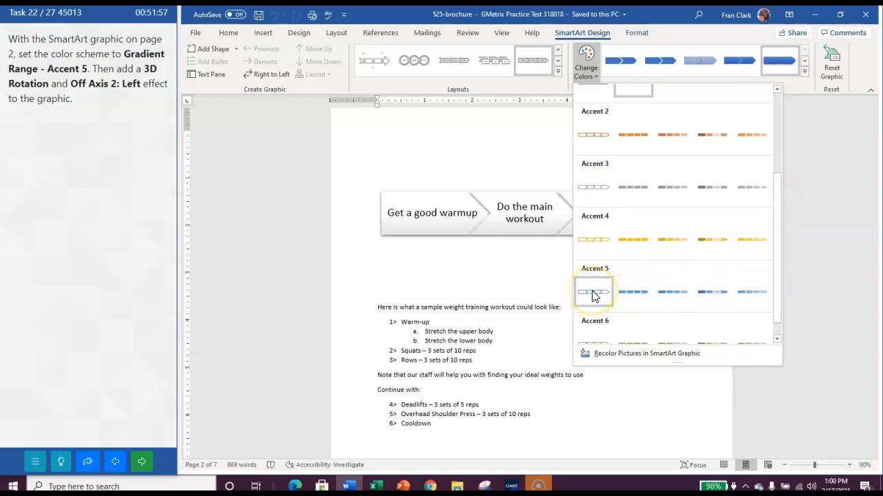
left_click(673, 299)
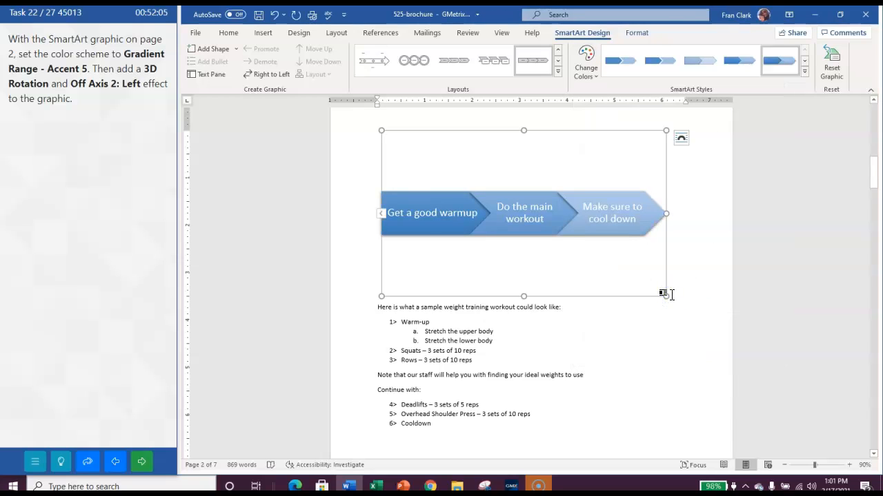
Step: Apply the Off Axis 2: Left 3-D rotation effect to the SmartArt graphic and submit Task 22 for grading
left_click(632, 34)
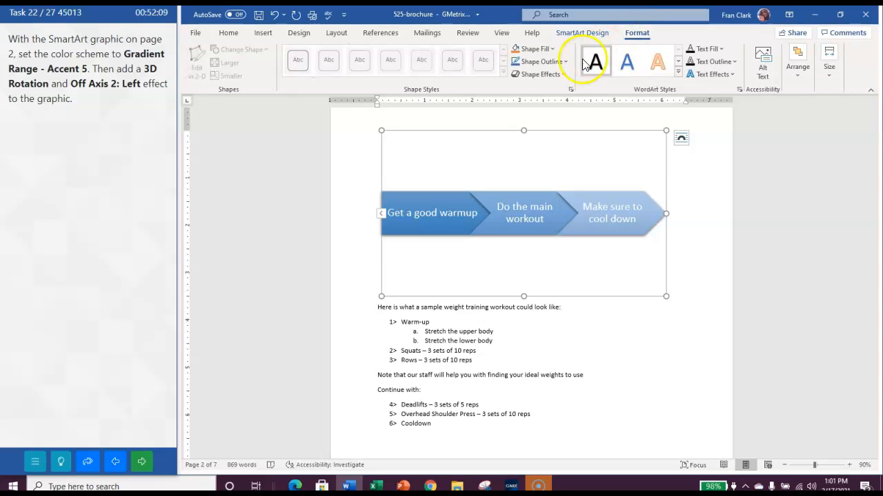
left_click(565, 73)
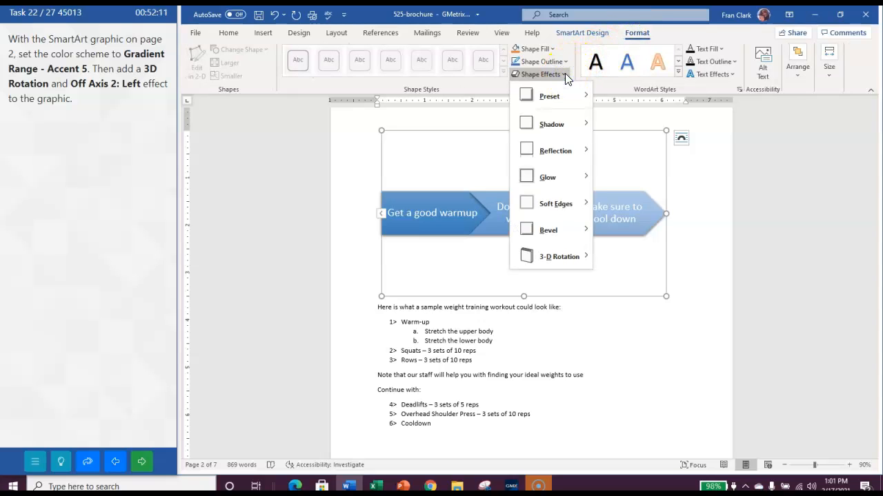
mouse_move(553, 259)
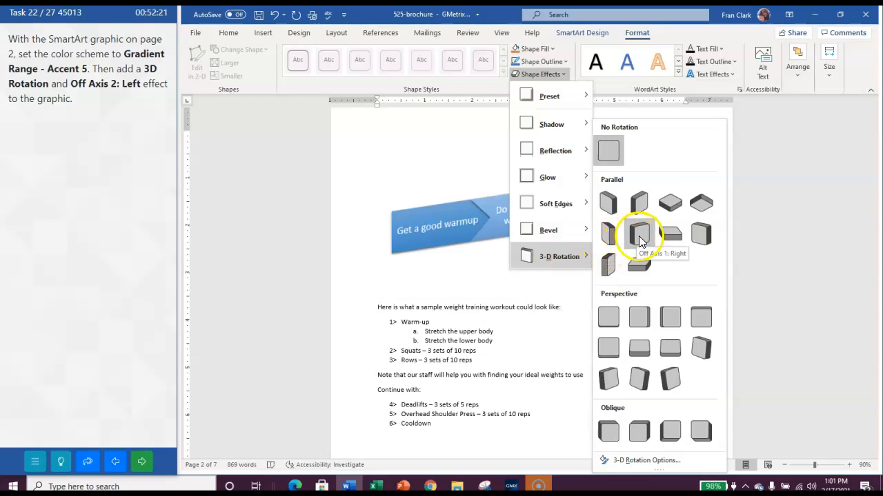
left_click(701, 235)
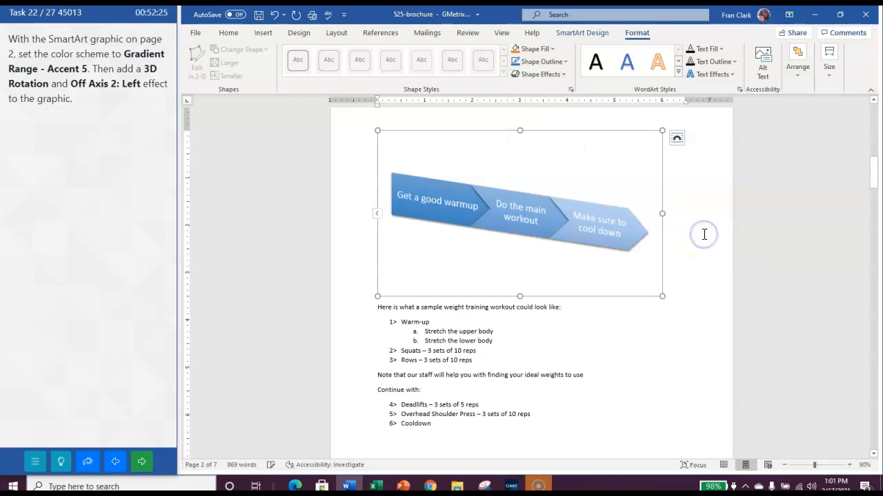
left_click(140, 466)
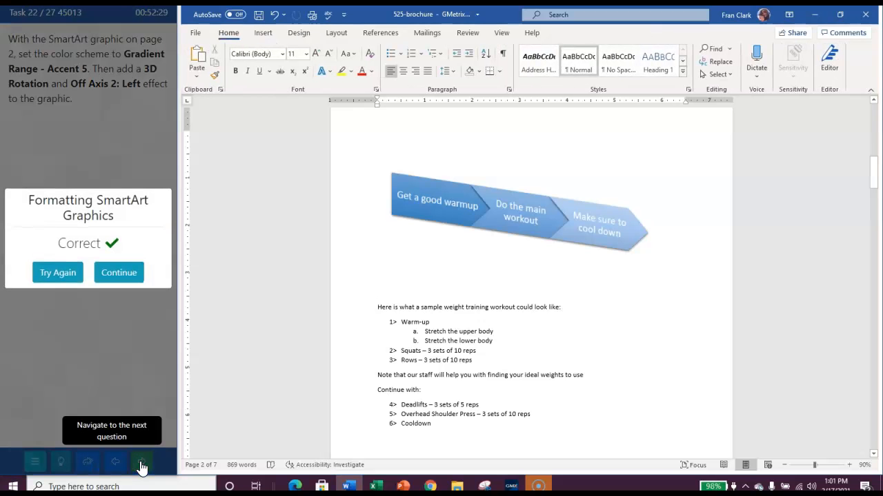
Step: Continue to Task 23 and set the height of the kettlebell 3D model on page 3 to 2"
left_click(113, 284)
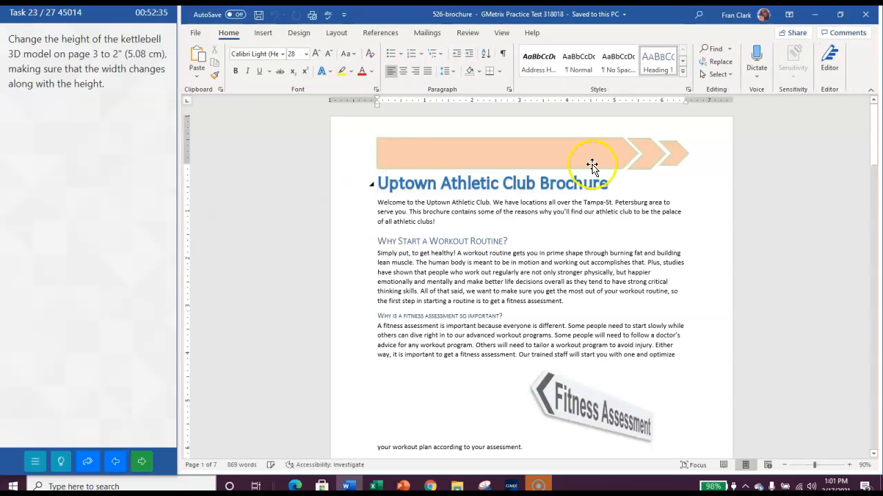
left_click_drag(874, 119, 876, 249)
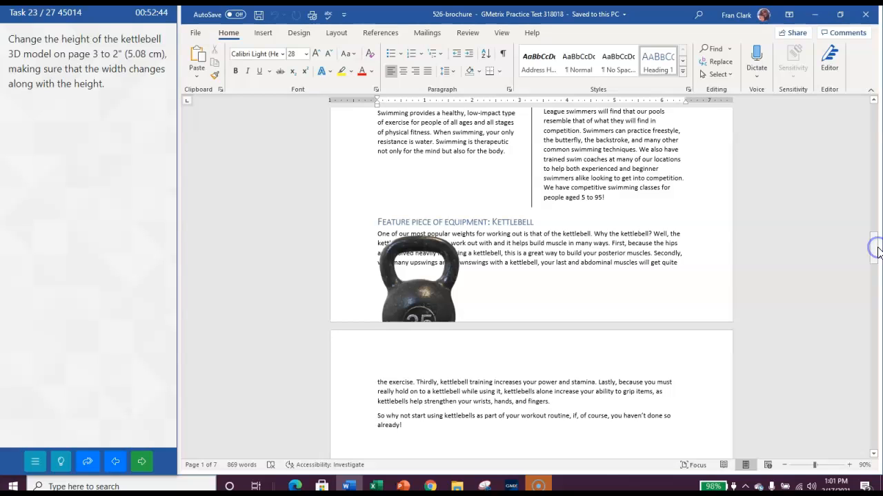
left_click(449, 283)
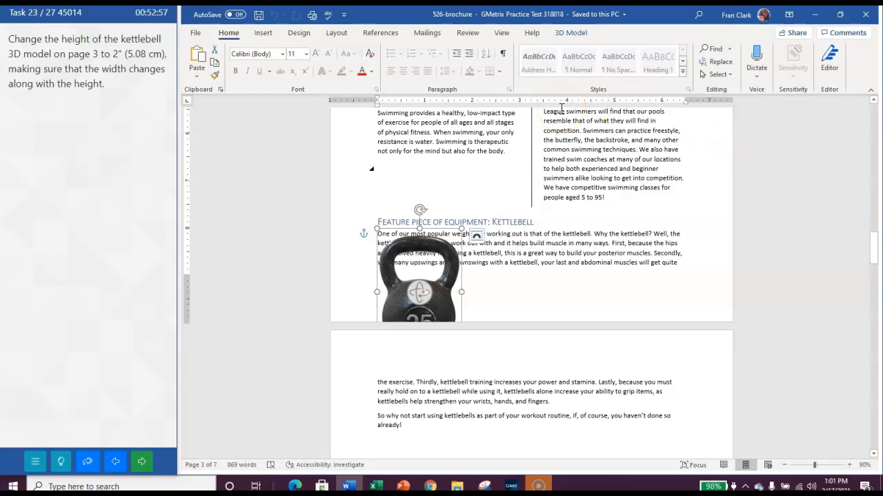
left_click(571, 34)
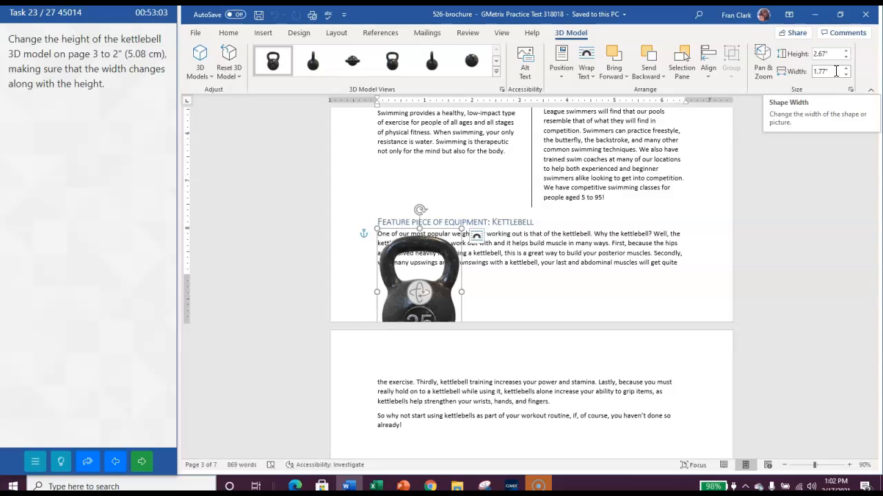
left_click(820, 54)
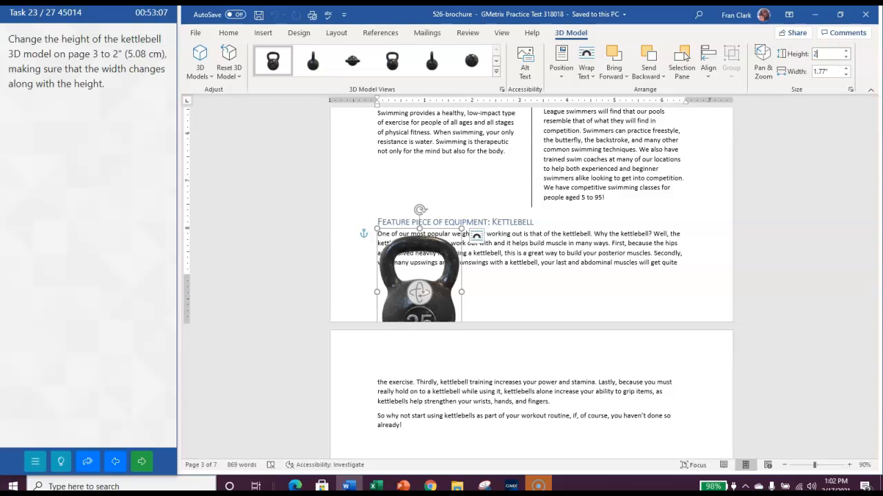
key("Return")
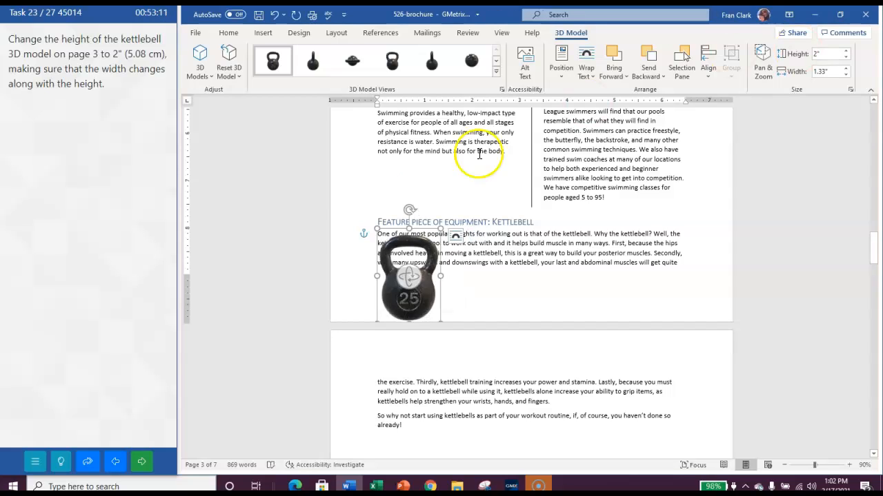
Step: Submit Task 23 for grading and continue to Task 24
left_click(148, 473)
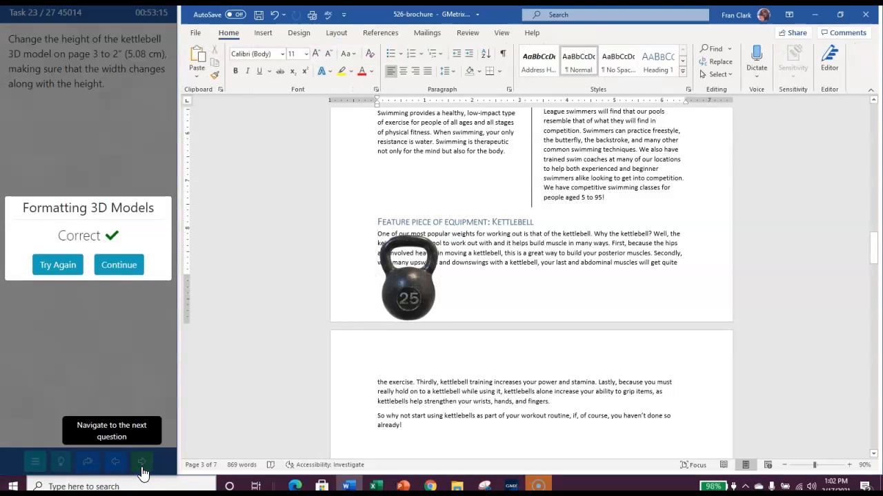
left_click(138, 267)
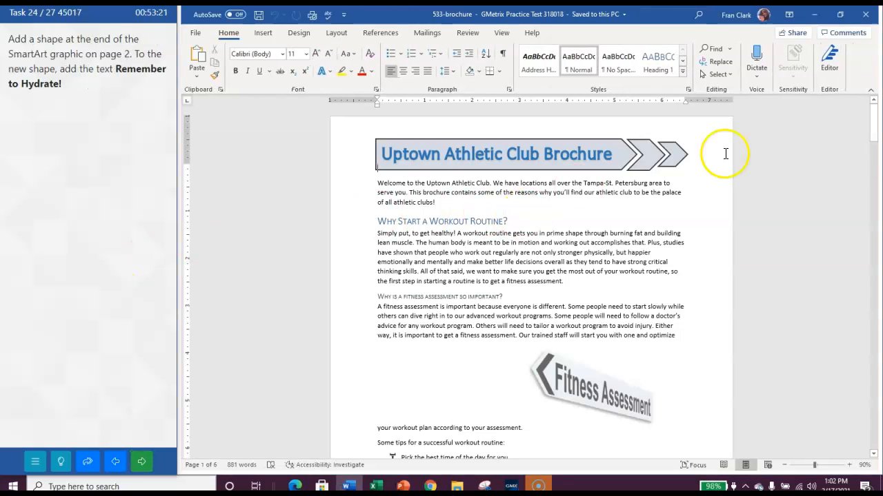
Step: Select the whole SmartArt graphic with the workout stages on page 2
left_click_drag(876, 117, 874, 183)
left_click(592, 197)
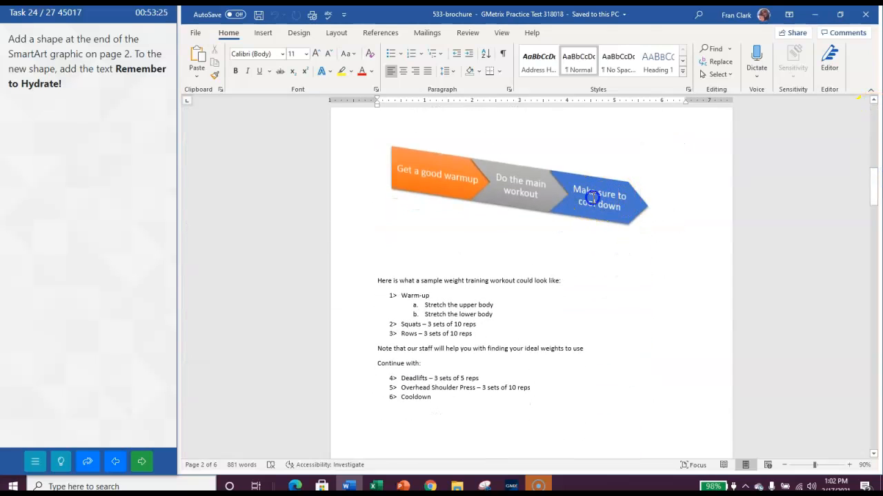
left_click(593, 135)
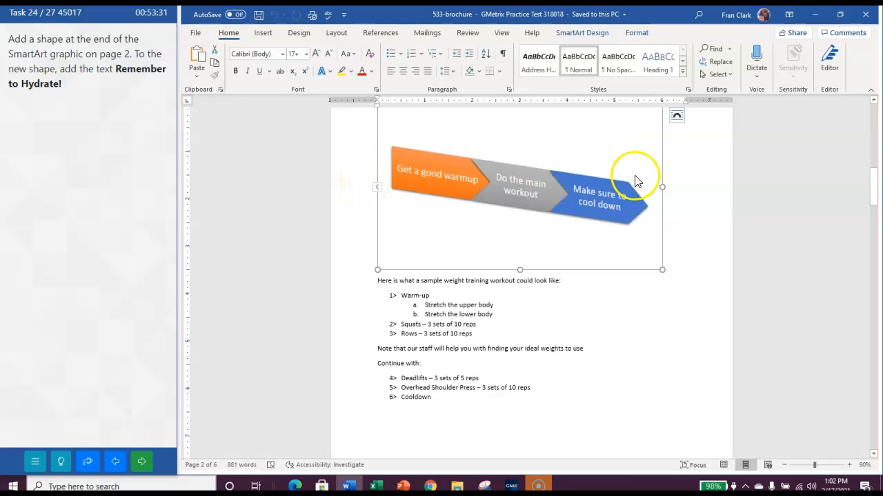
left_click_drag(873, 197, 874, 191)
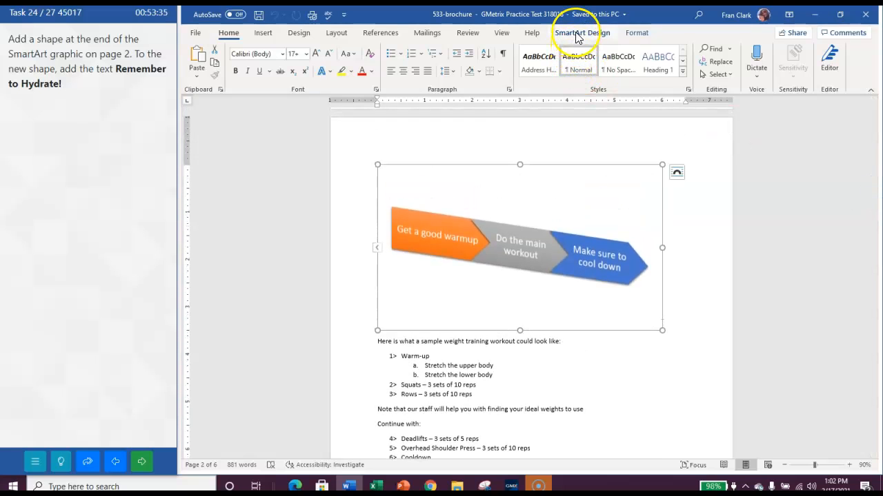